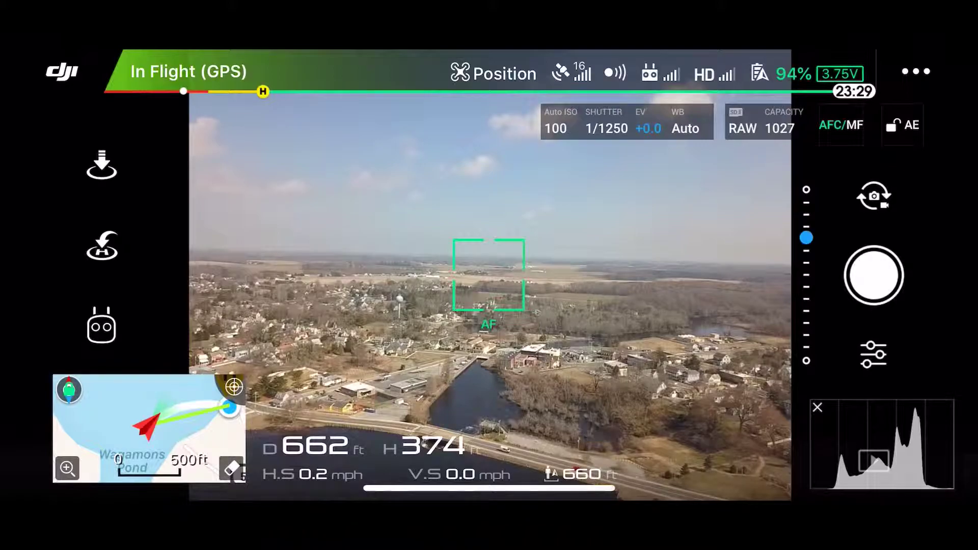
- Set a TapFly target ahead and show photo settings: RAW, 4:3, auto white balance, D-Cinelike
{"action": "left_click", "coordinate": [102, 327]}
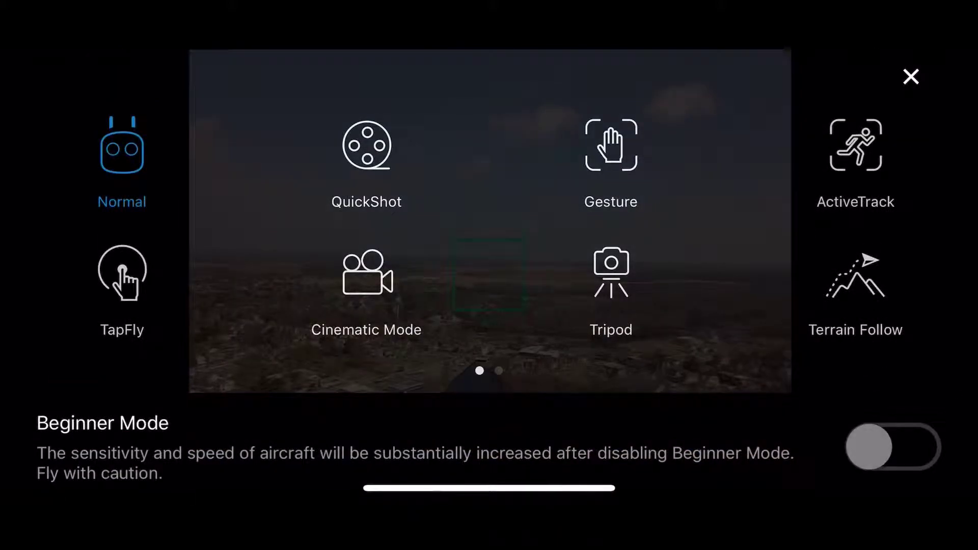
{"action": "left_click", "coordinate": [912, 77]}
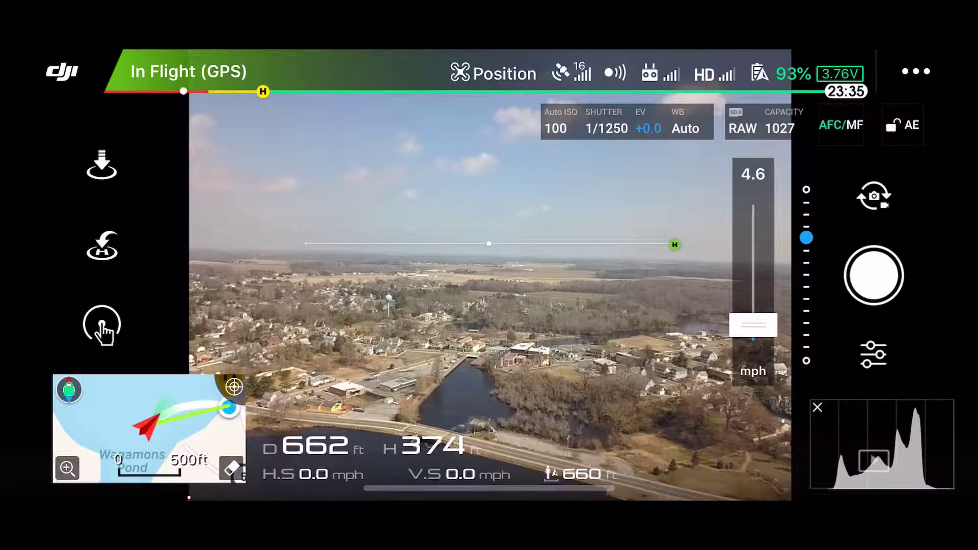
{"action": "left_click", "coordinate": [493, 268]}
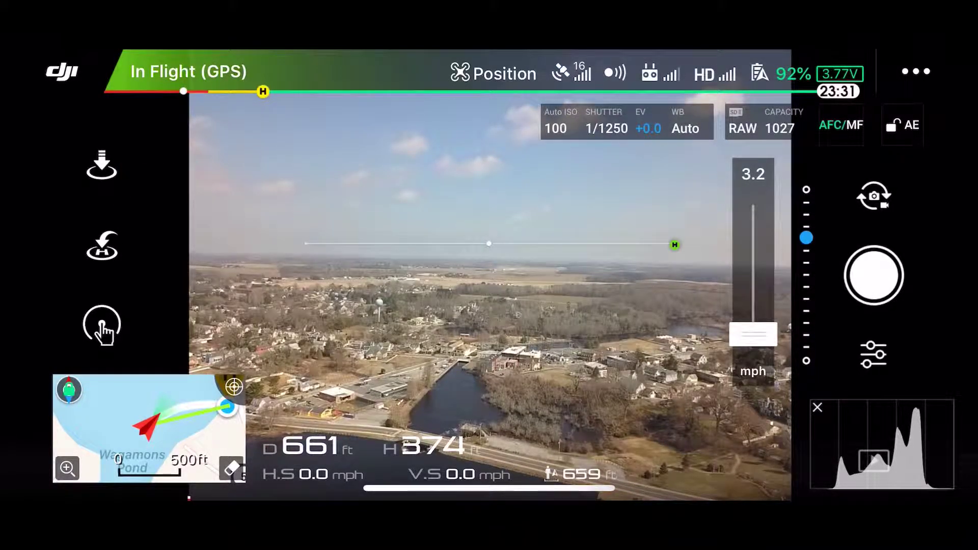
{"action": "left_click", "coordinate": [874, 354]}
{"action": "left_click", "coordinate": [699, 70]}
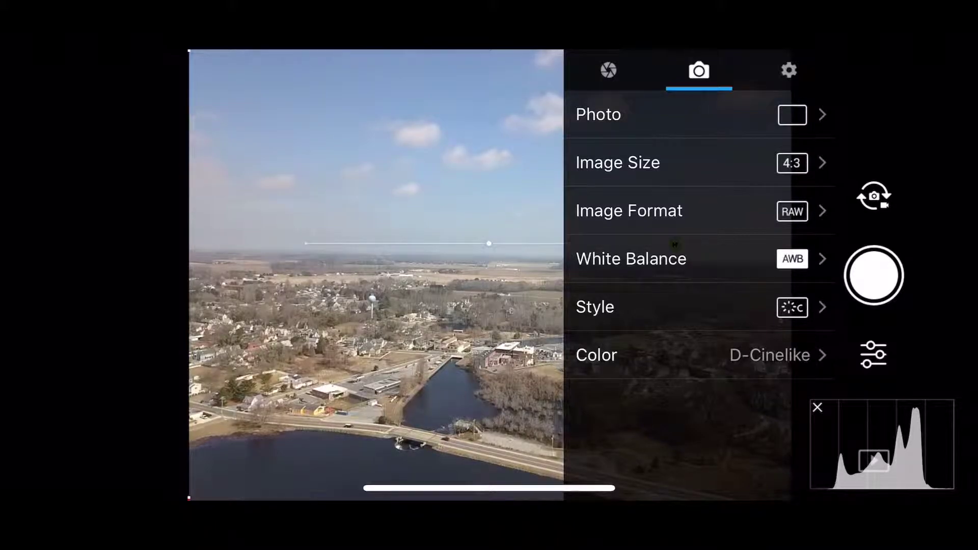
- Choose the 5-second Timed Shot photo mode and start interval capture
{"action": "left_click", "coordinate": [599, 115]}
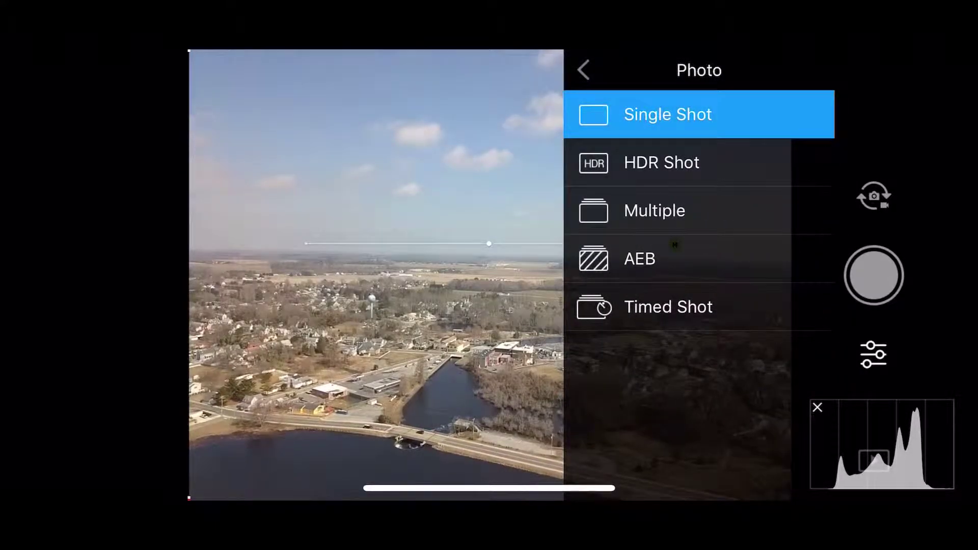
{"action": "left_click", "coordinate": [669, 308]}
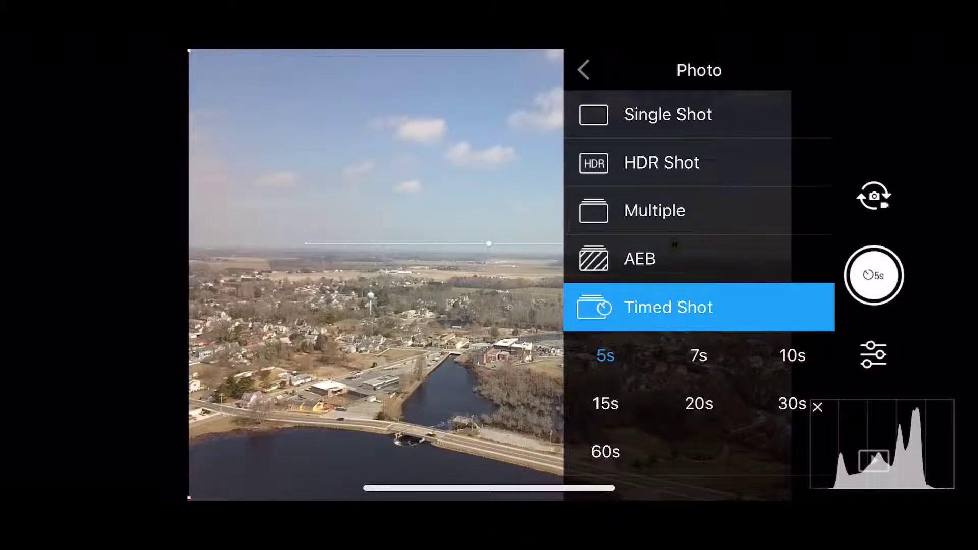
{"action": "left_click", "coordinate": [874, 275]}
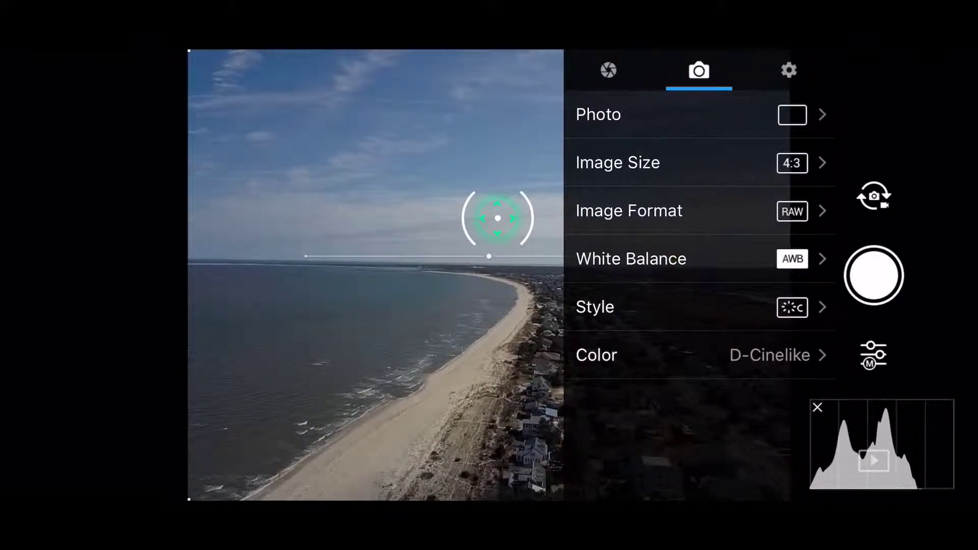
- Reselect 5-second Timed Shot and start another interval capture over the beach
{"action": "left_click", "coordinate": [598, 114]}
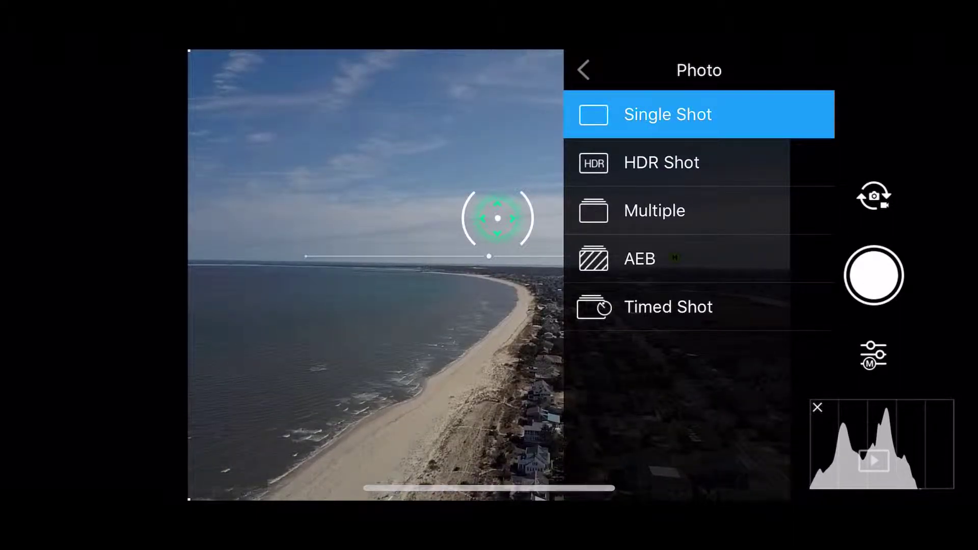
{"action": "left_click", "coordinate": [669, 307]}
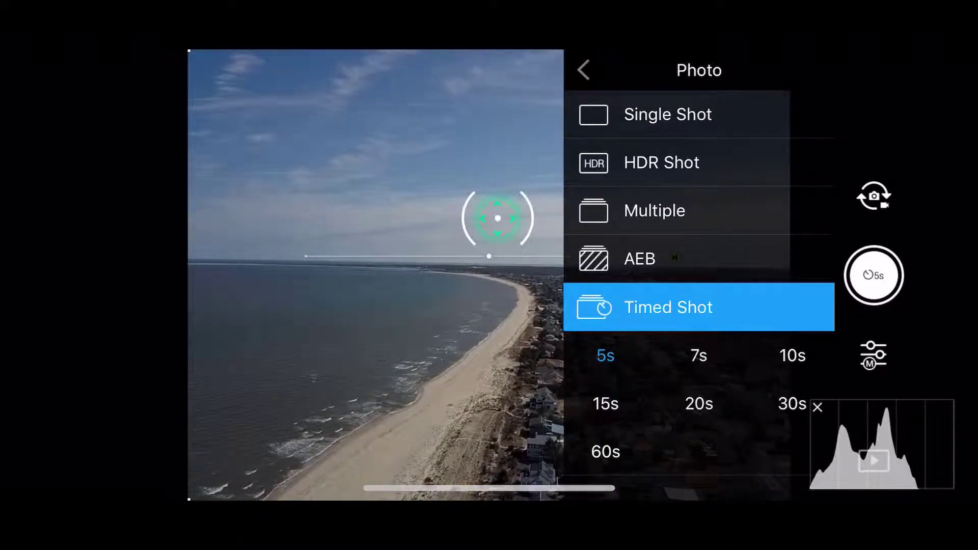
{"action": "left_click", "coordinate": [873, 275]}
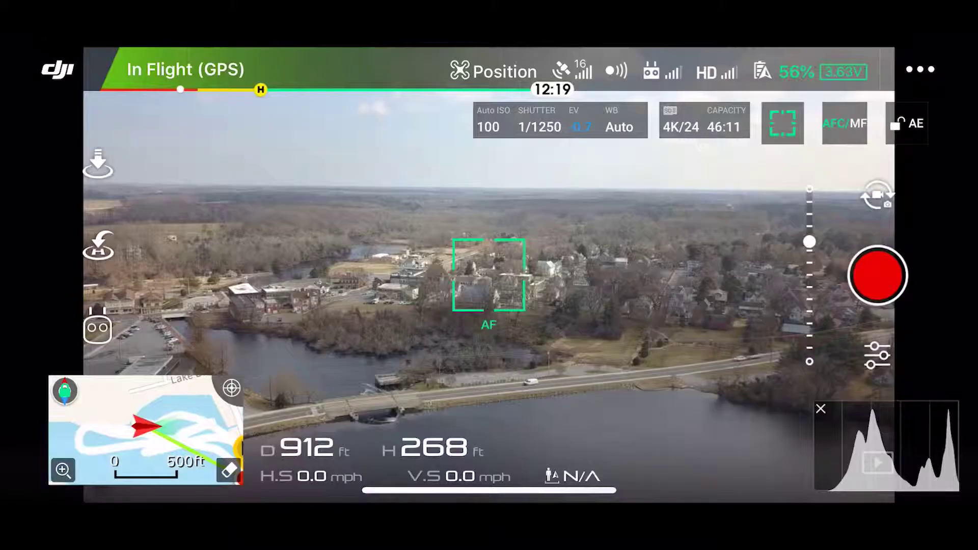
- Pick Waypoints from the second page of flight modes and record the first waypoint
{"action": "left_click", "coordinate": [98, 329]}
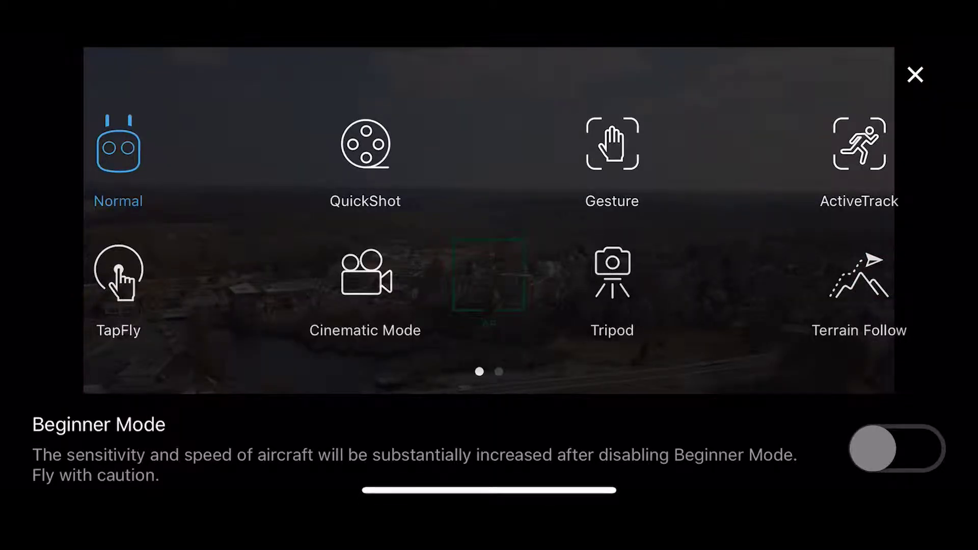
{"action": "left_click_drag", "start_coordinate": [688, 267], "coordinate": [230, 268]}
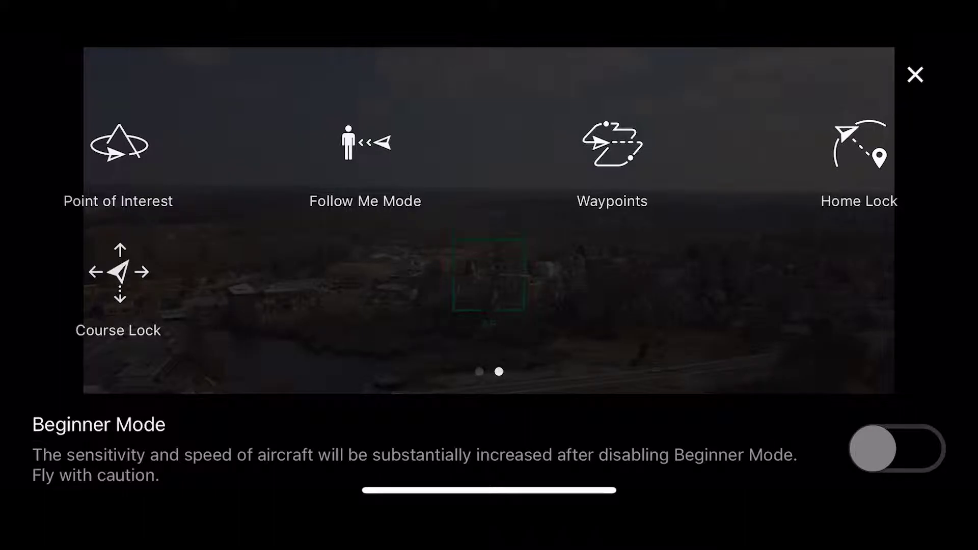
{"action": "left_click", "coordinate": [611, 154]}
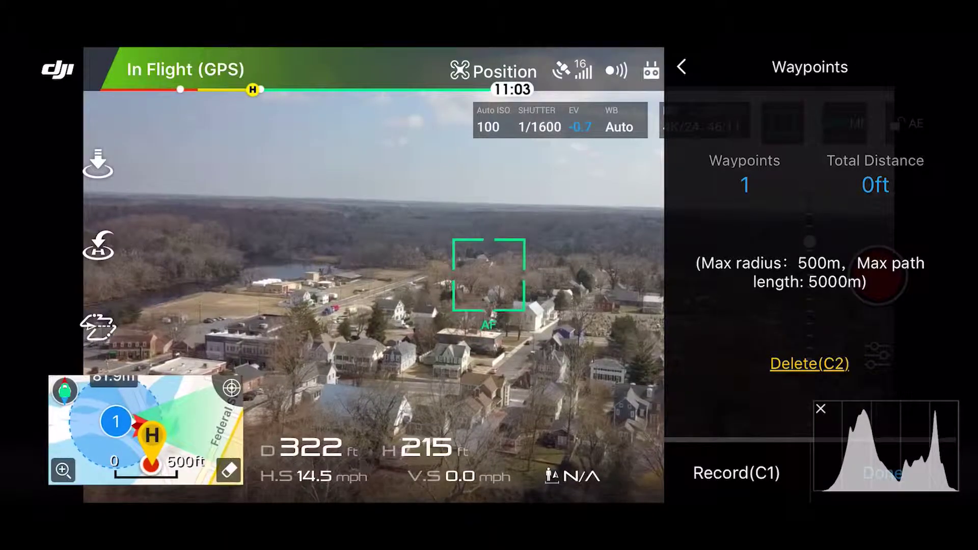
- Record the second waypoint for the 395 ft path and fly it at 4.3 mph
{"action": "left_click", "coordinate": [736, 473]}
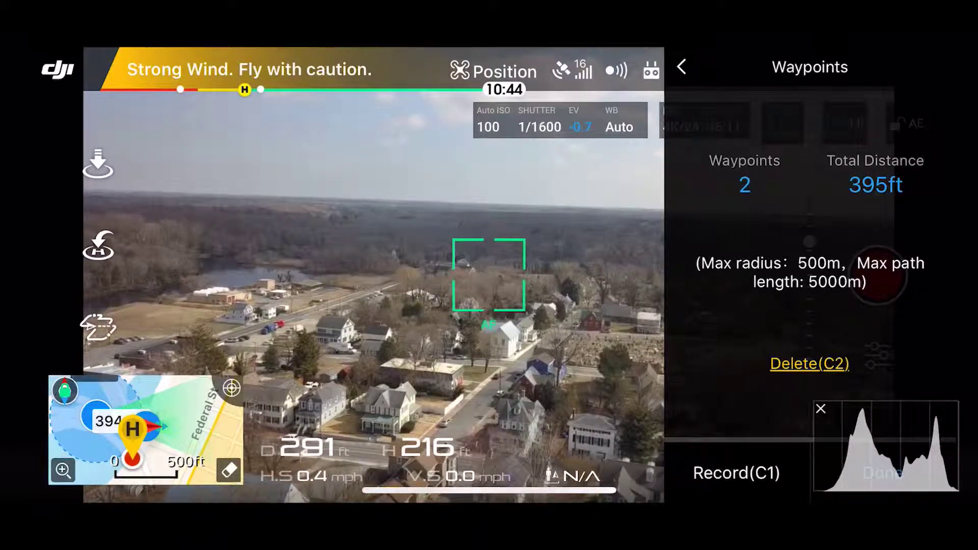
{"action": "left_click", "coordinate": [820, 409]}
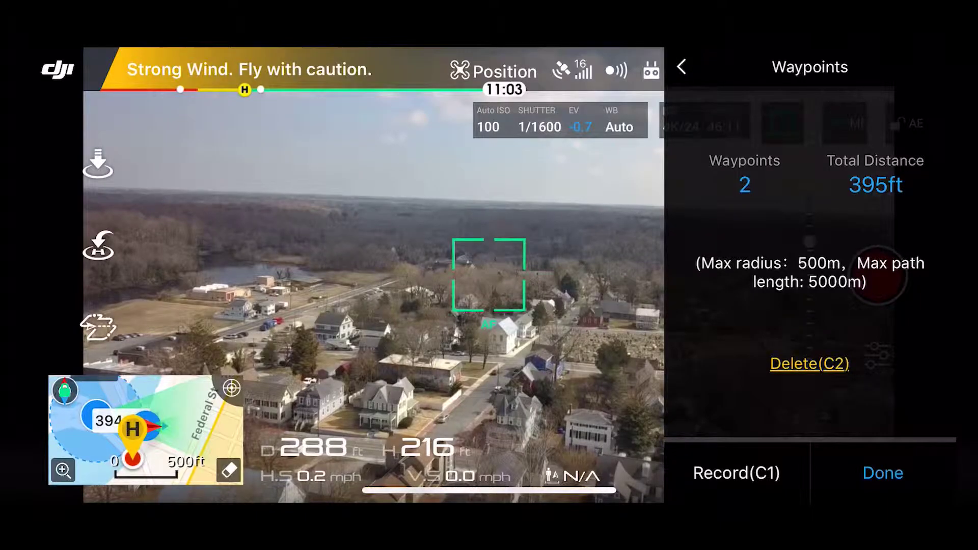
{"action": "left_click", "coordinate": [882, 474]}
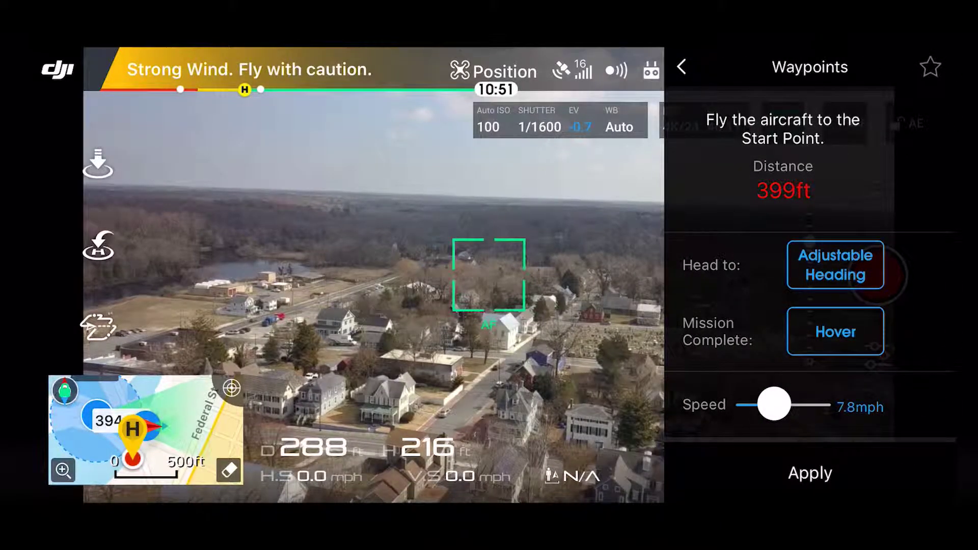
{"action": "left_click_drag", "start_coordinate": [774, 404], "coordinate": [765, 405]}
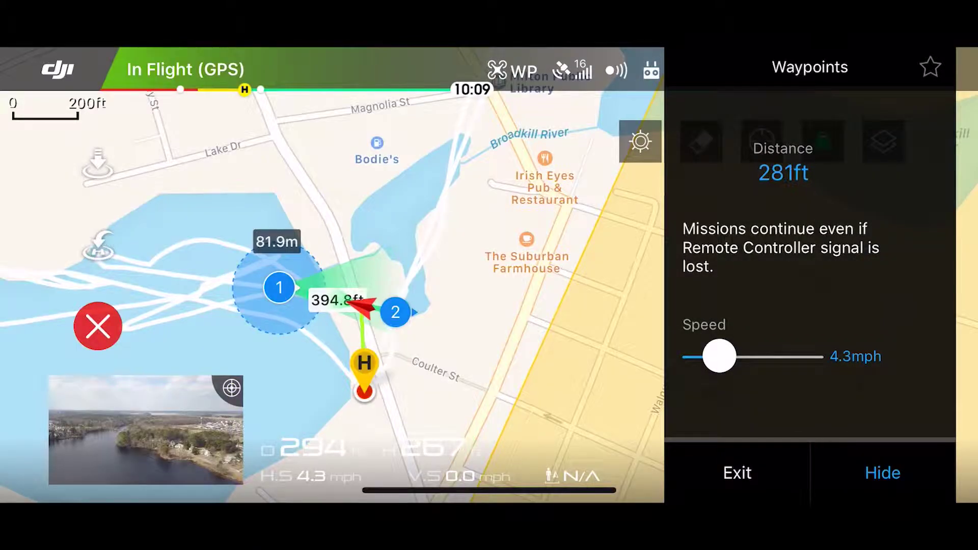
{"action": "scroll", "coordinate": [421, 323], "scroll_direction": "up", "scroll_amount": 3}
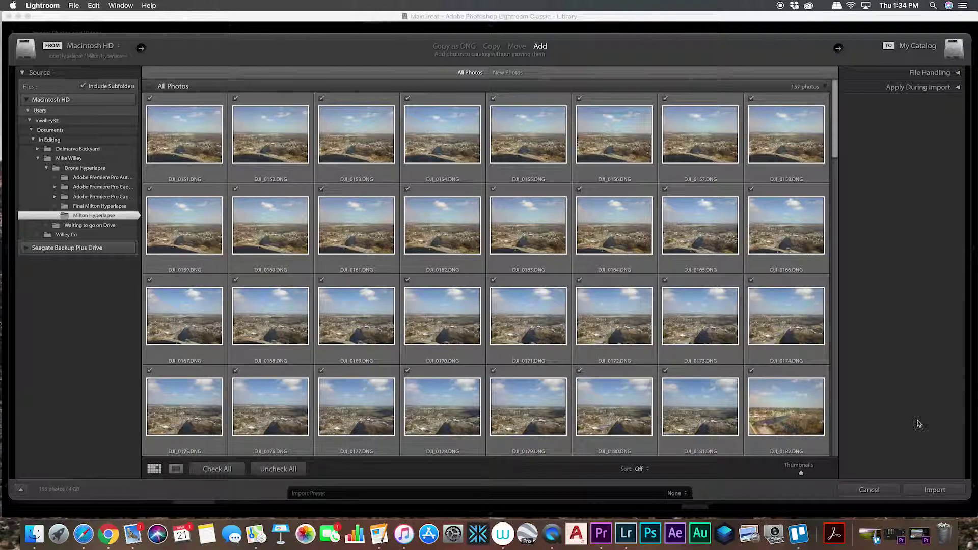
- Import the 155 Milton Hyperlapse DNG photos into the Lightroom catalog
{"action": "left_click", "coordinate": [935, 490]}
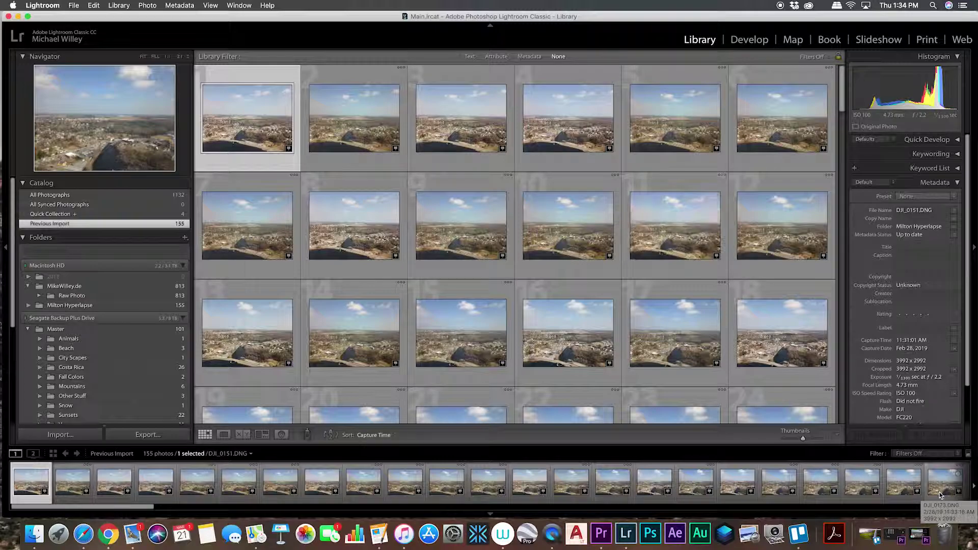
- Boost DJI_0151's contrast, clarity, dehaze and saturation, recover highlights, then select all 155 photos
{"action": "left_click", "coordinate": [749, 42]}
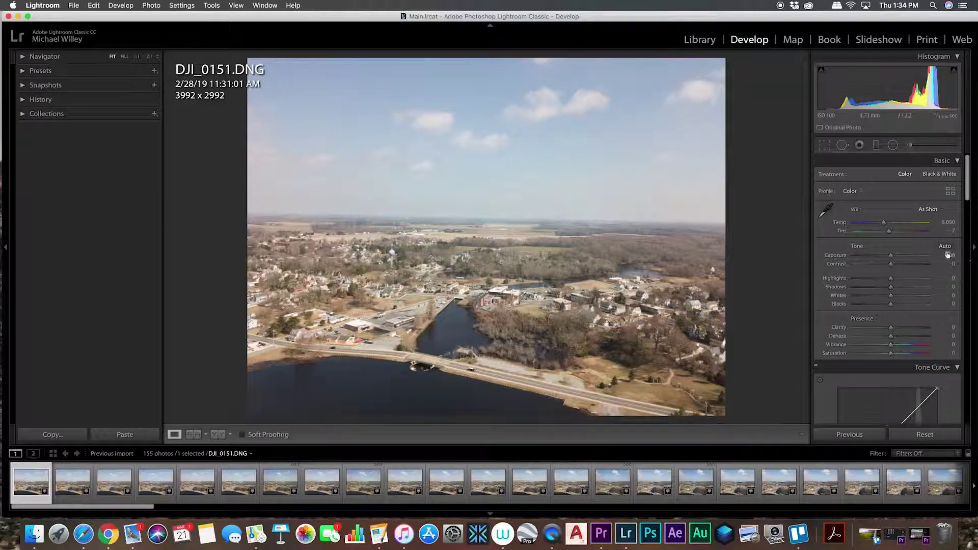
{"action": "mouse_move", "coordinate": [895, 265]}
{"action": "left_mouse_down"}
{"action": "mouse_move", "coordinate": [877, 280]}
{"action": "mouse_move", "coordinate": [899, 295]}
{"action": "mouse_move", "coordinate": [875, 301]}
{"action": "mouse_move", "coordinate": [862, 275]}
{"action": "left_mouse_up"}
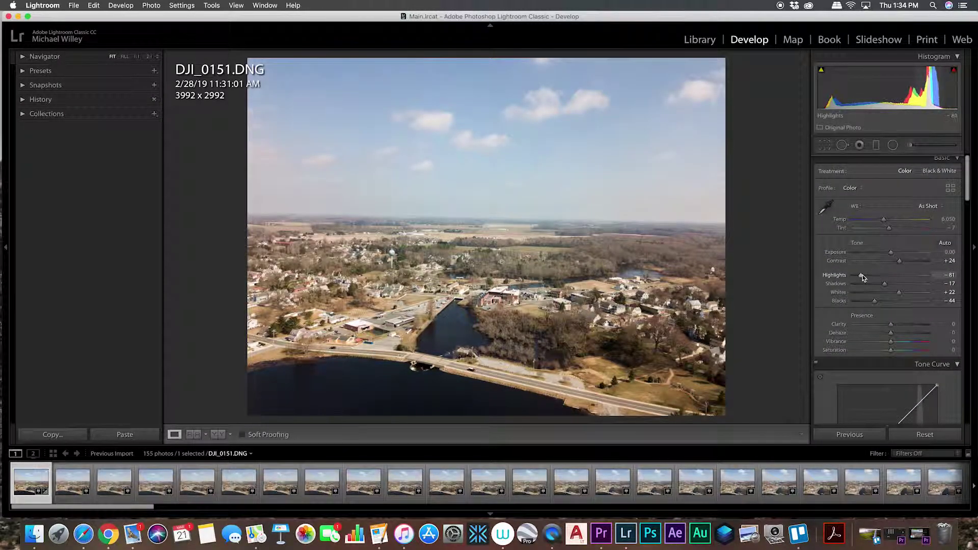
{"action": "mouse_move", "coordinate": [891, 325]}
{"action": "left_mouse_down"}
{"action": "mouse_move", "coordinate": [906, 351]}
{"action": "mouse_move", "coordinate": [872, 355]}
{"action": "left_mouse_up"}
{"action": "scroll", "coordinate": [906, 352], "scroll_direction": "down", "scroll_amount": 3}
{"action": "scroll", "coordinate": [864, 299], "scroll_direction": "down", "scroll_amount": 5}
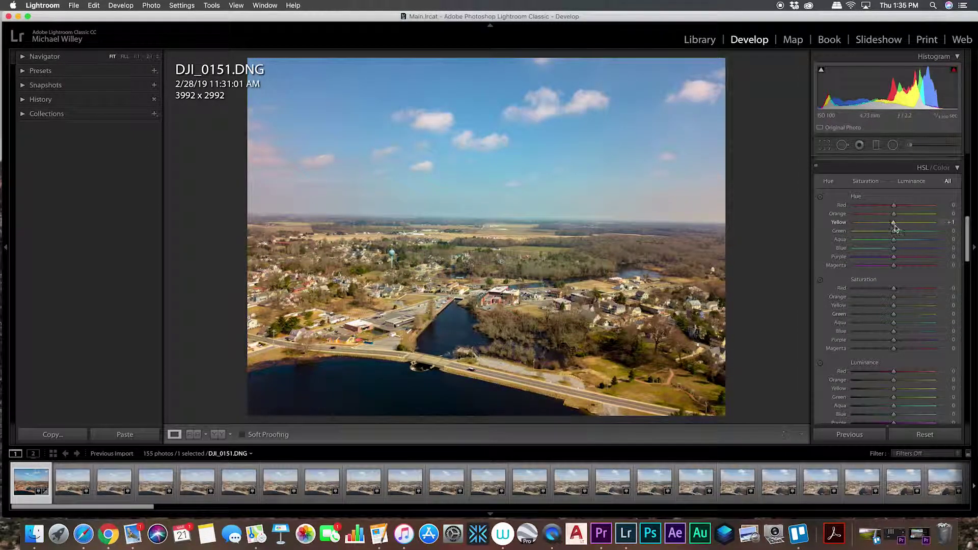
{"action": "mouse_move", "coordinate": [894, 305]}
{"action": "left_mouse_down"}
{"action": "mouse_move", "coordinate": [872, 305]}
{"action": "mouse_move", "coordinate": [903, 287]}
{"action": "mouse_move", "coordinate": [911, 297]}
{"action": "left_mouse_up"}
{"action": "scroll", "coordinate": [891, 320], "scroll_direction": "down", "scroll_amount": 1}
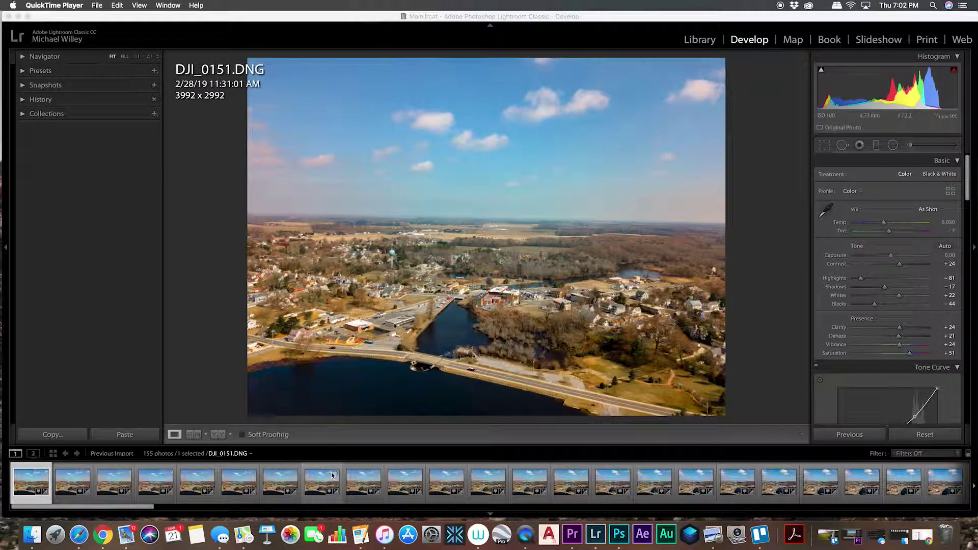
{"action": "scroll", "coordinate": [773, 481], "scroll_direction": "down", "scroll_amount": 10}
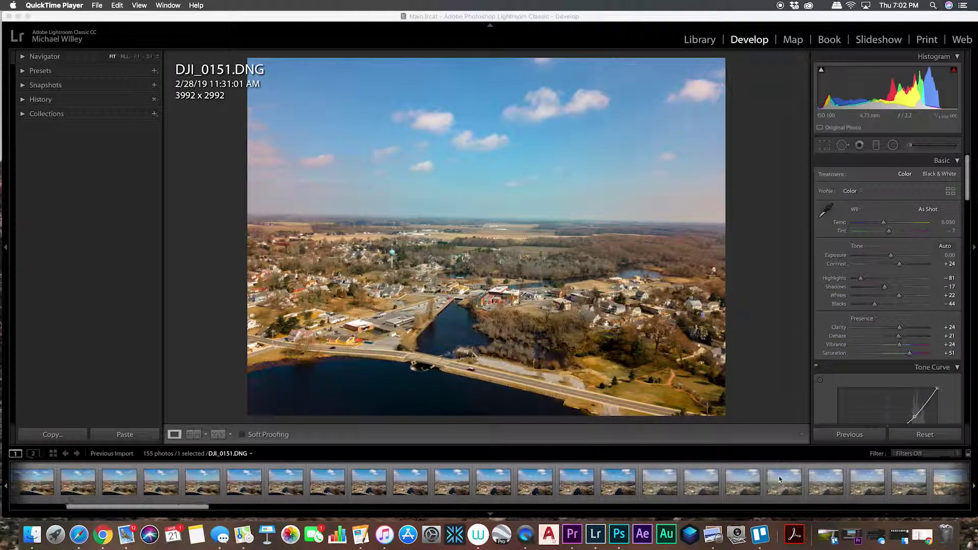
{"action": "scroll", "coordinate": [783, 480], "scroll_direction": "down", "scroll_amount": 5}
{"action": "scroll", "coordinate": [784, 480], "scroll_direction": "down", "scroll_amount": 5}
{"action": "scroll", "coordinate": [783, 478], "scroll_direction": "down", "scroll_amount": 5}
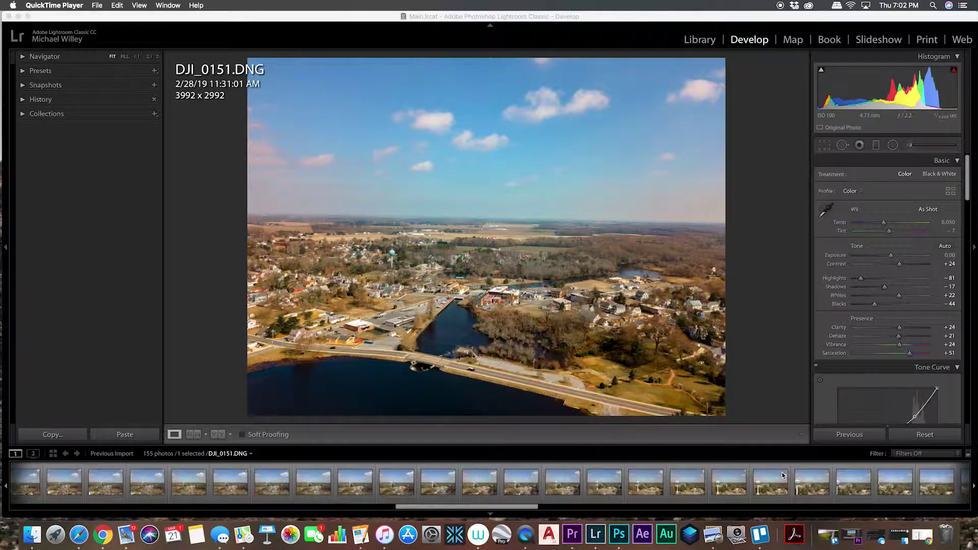
{"action": "scroll", "coordinate": [782, 474], "scroll_direction": "down", "scroll_amount": 3}
{"action": "scroll", "coordinate": [782, 474], "scroll_direction": "down", "scroll_amount": 5}
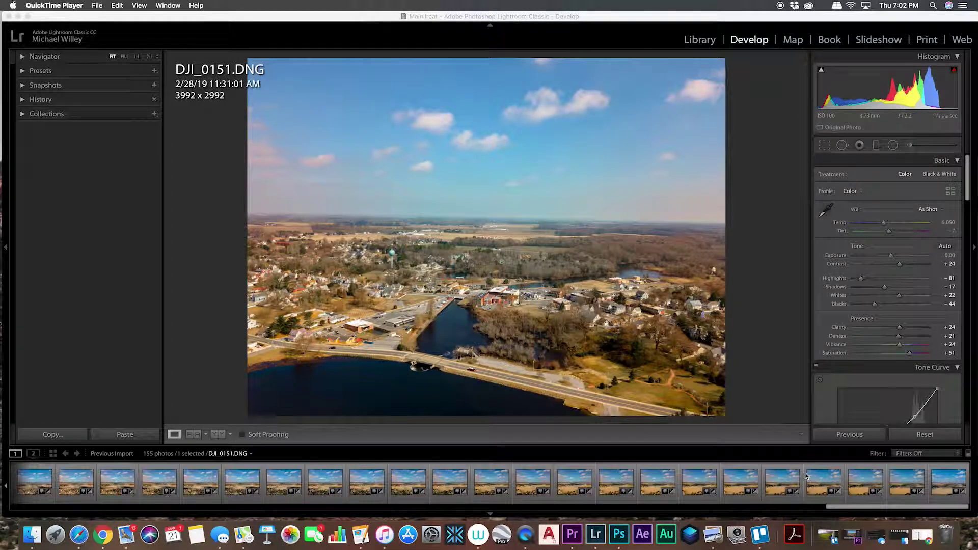
{"action": "left_click", "coordinate": [944, 487], "text": "shift"}
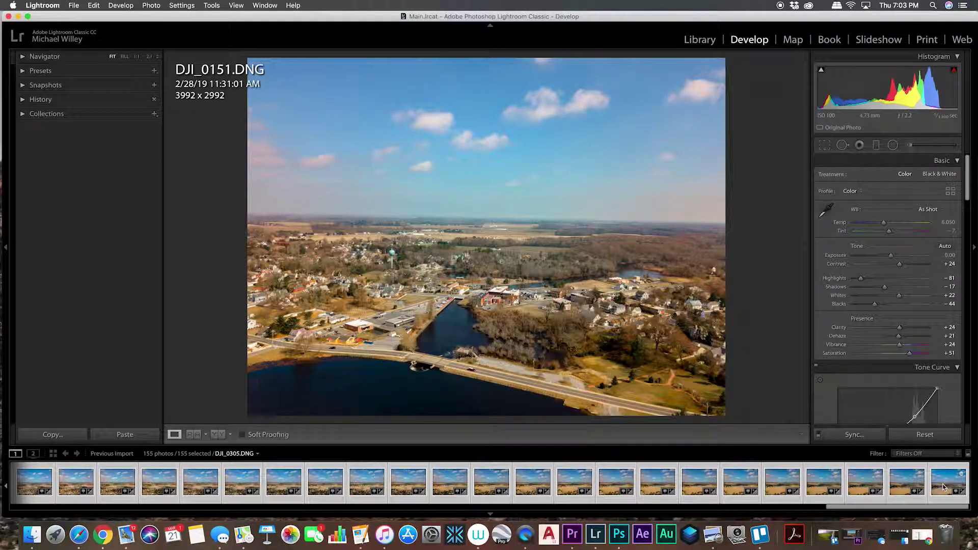
- Sync all of DJI_0151's Develop settings to the 155 selected photos
{"action": "left_click", "coordinate": [403, 488]}
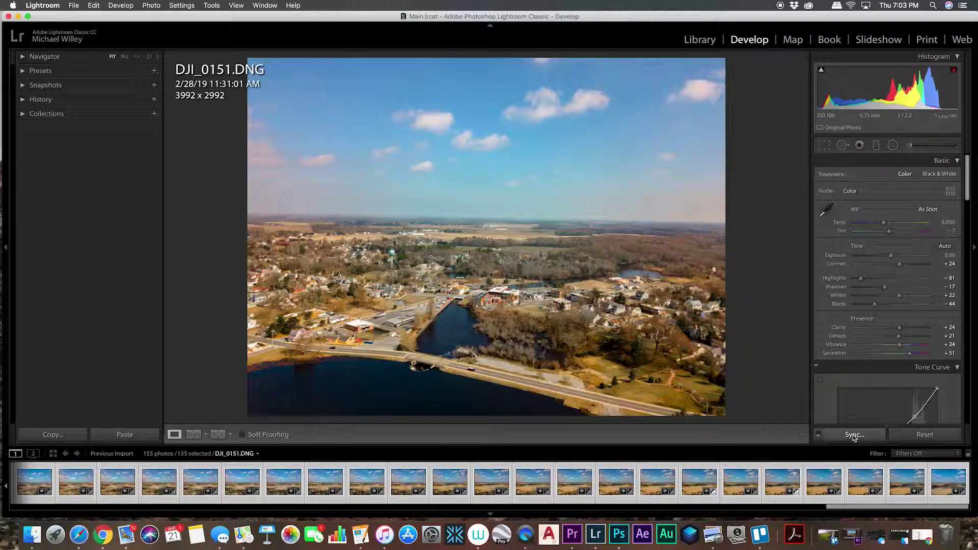
{"action": "left_click", "coordinate": [853, 437]}
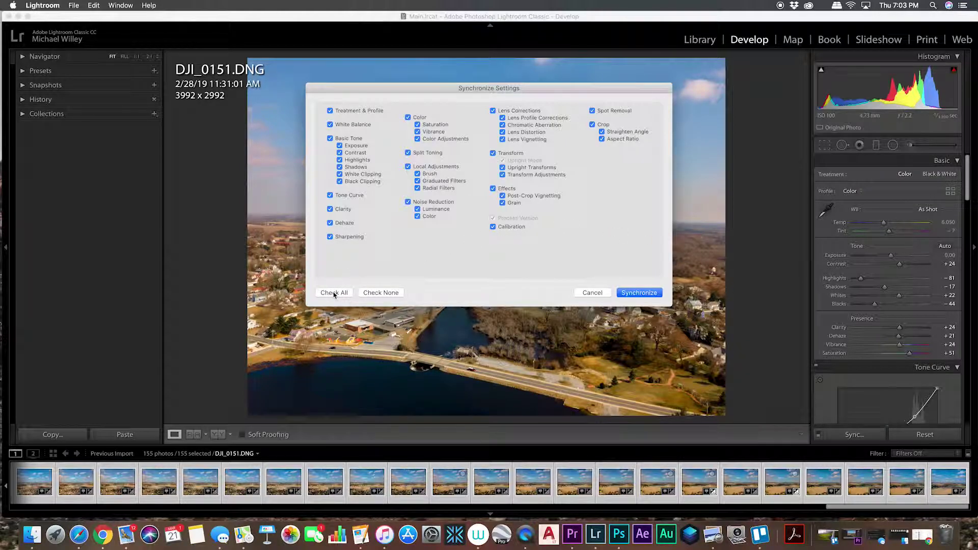
{"action": "left_click", "coordinate": [631, 292]}
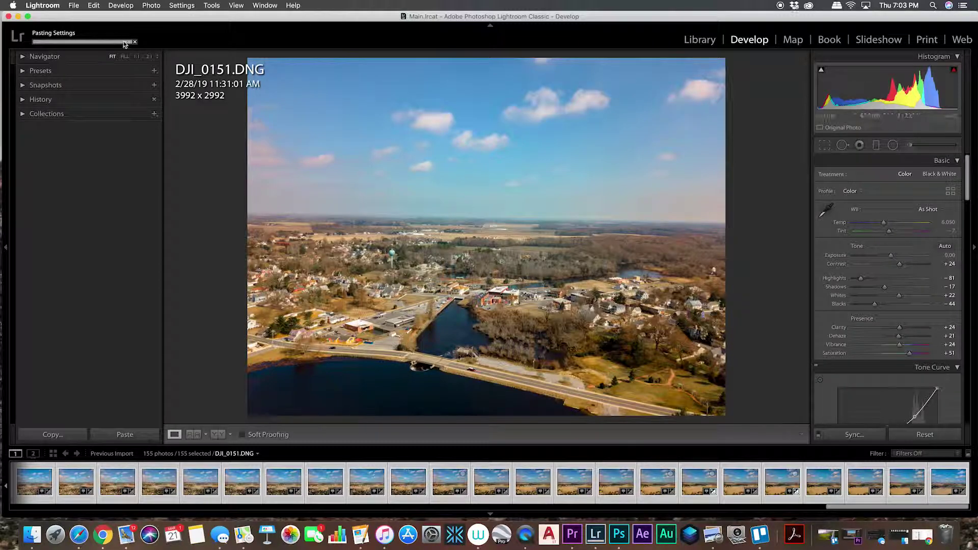
{"action": "left_click", "coordinate": [74, 7]}
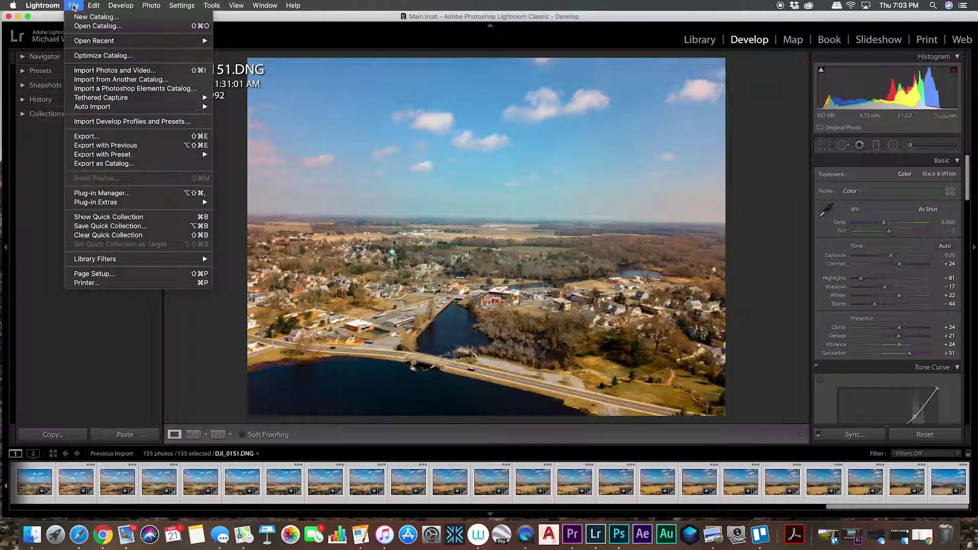
- Export the 155 photos to the Costa Rica folder, named 'Custom Name - Original File Number'
{"action": "left_click", "coordinate": [98, 137]}
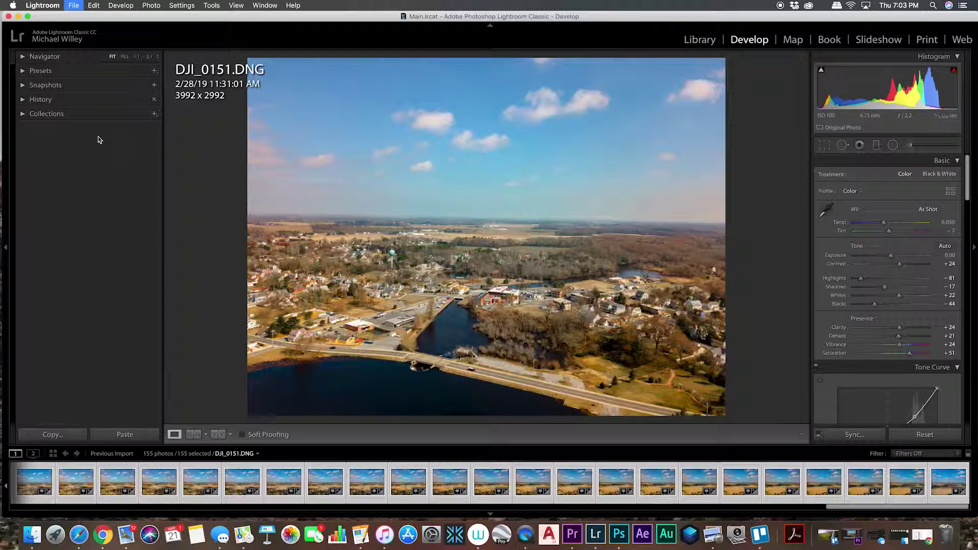
{"action": "left_click", "coordinate": [647, 110]}
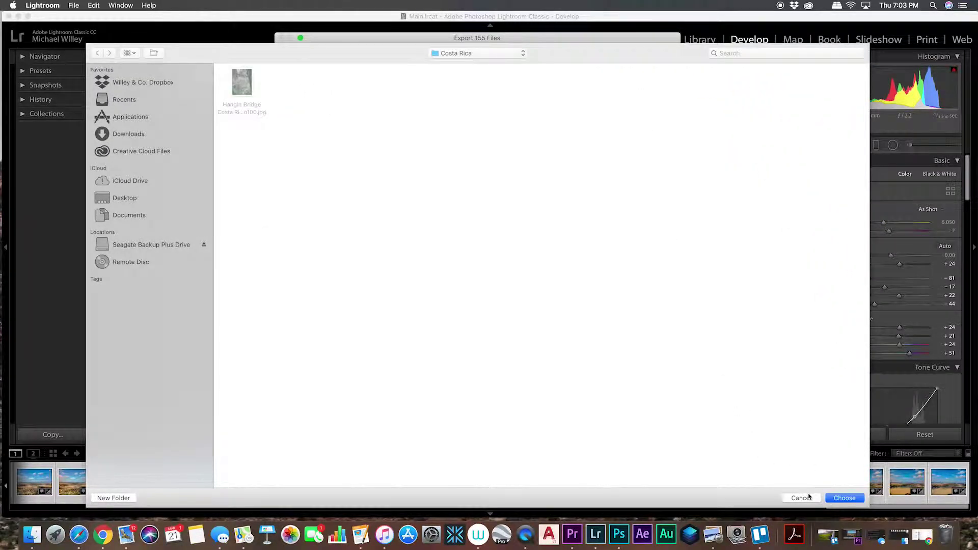
{"action": "left_click", "coordinate": [801, 499]}
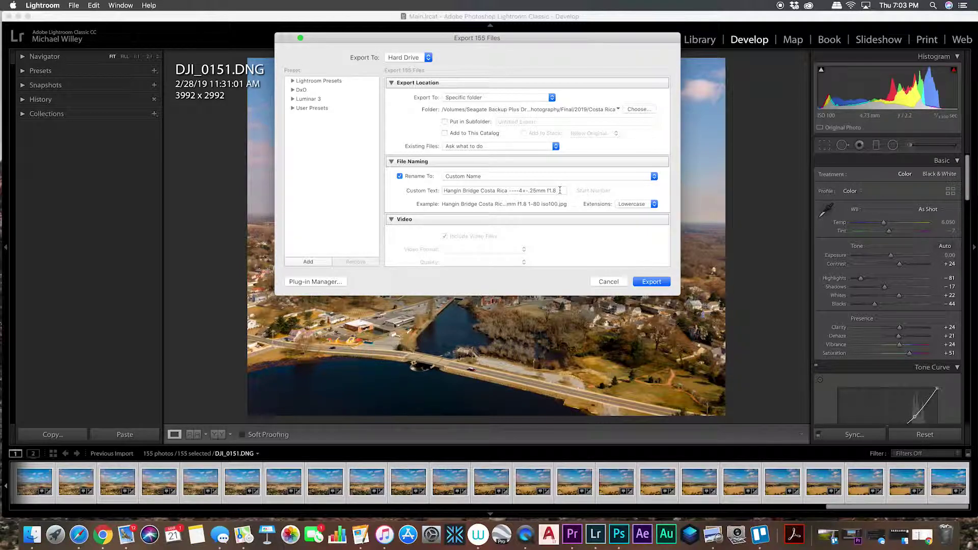
{"action": "left_click", "coordinate": [654, 177]}
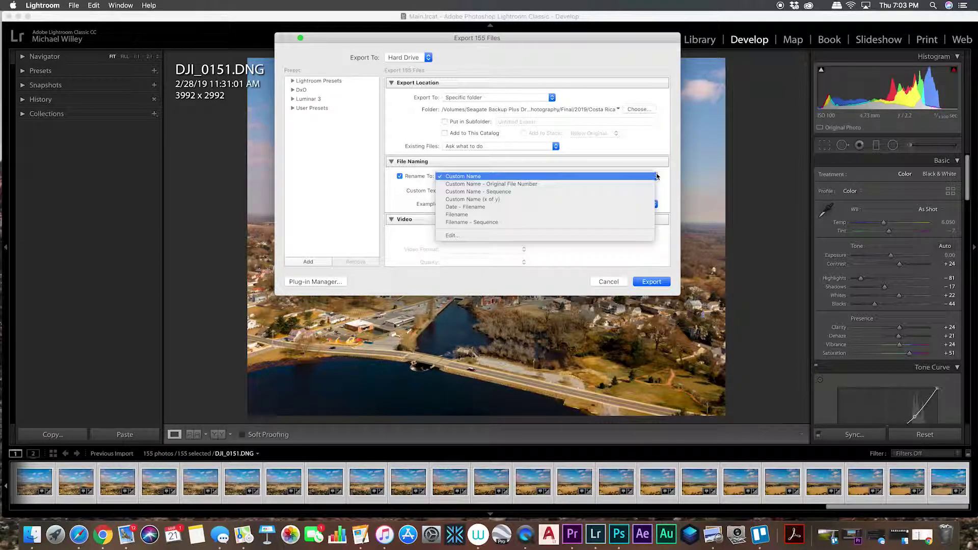
{"action": "left_click", "coordinate": [602, 183]}
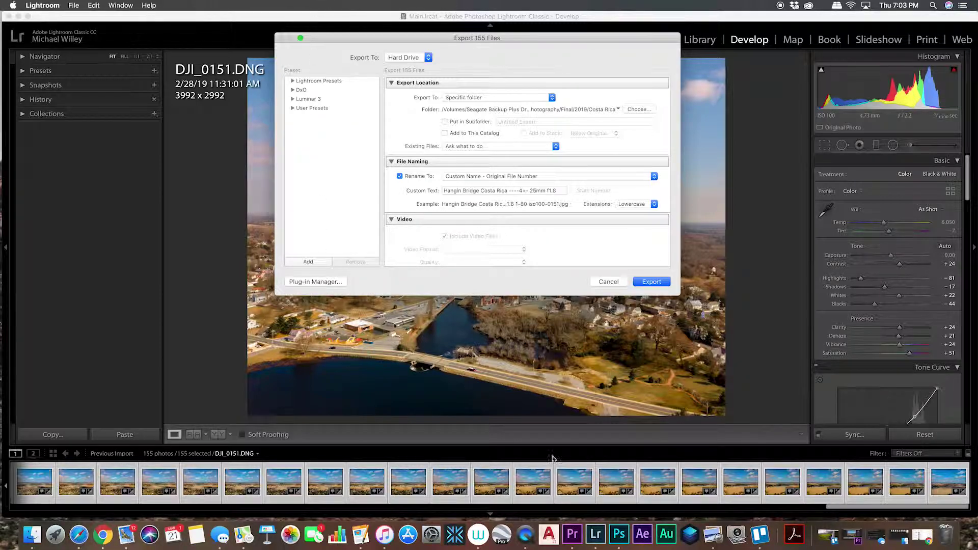
- Create a new Premiere project named 'Drone Hyperlapse' in a chosen save location
{"action": "left_click", "coordinate": [531, 535]}
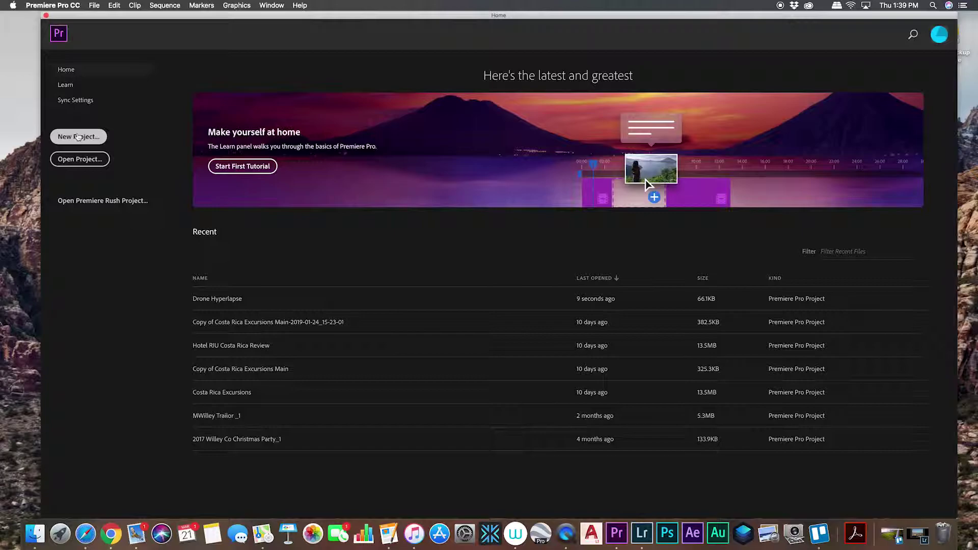
{"action": "left_click", "coordinate": [79, 136]}
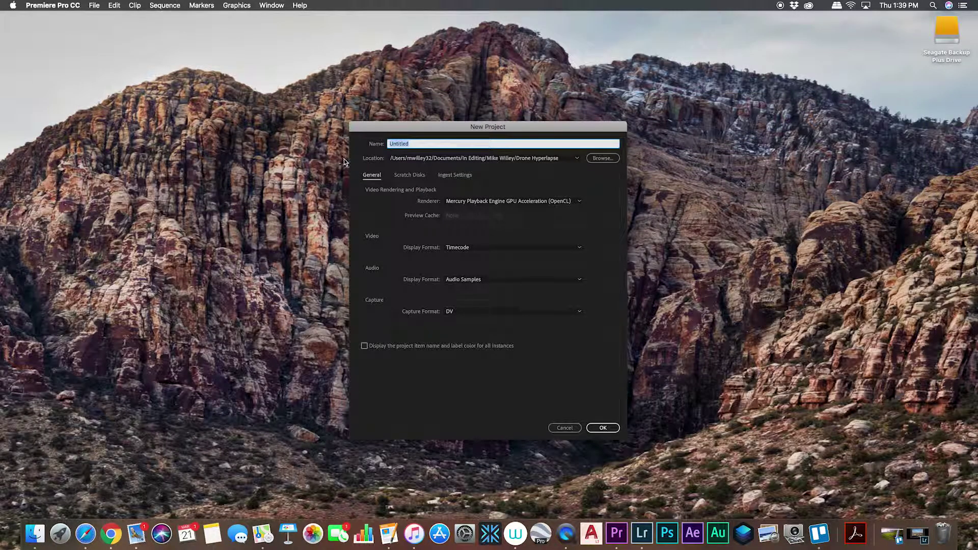
{"action": "type", "text": "Drone Hyperlapse"}
{"action": "left_click", "coordinate": [607, 159]}
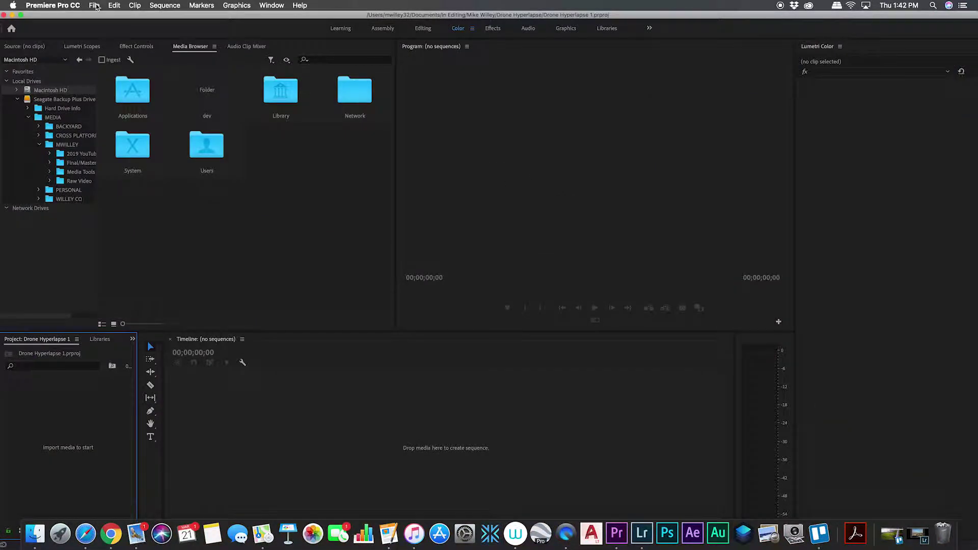
{"action": "left_click", "coordinate": [94, 5]}
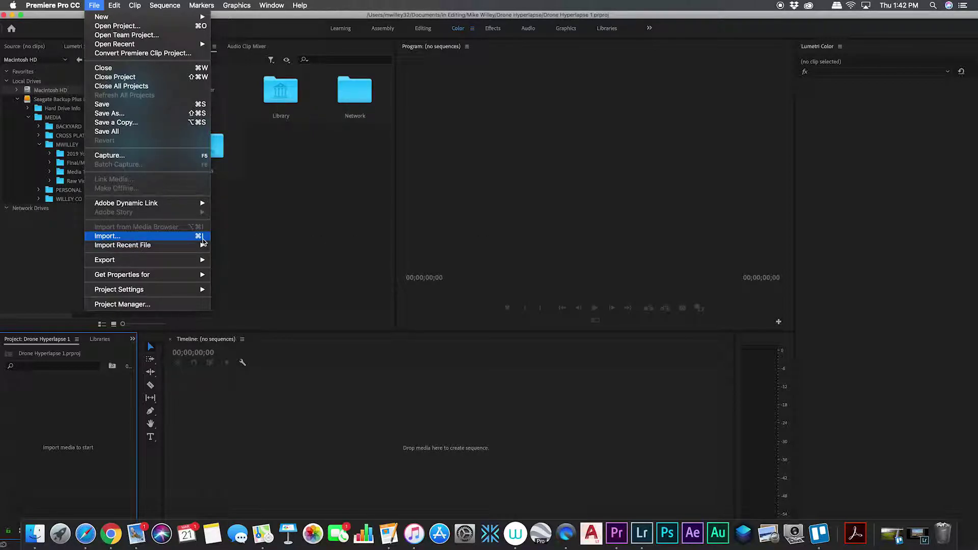
- Import Milton Hyper Lapse-2.jpg with Image Sequence ticked, bringing the frames in as one clip
{"action": "left_click", "coordinate": [203, 239]}
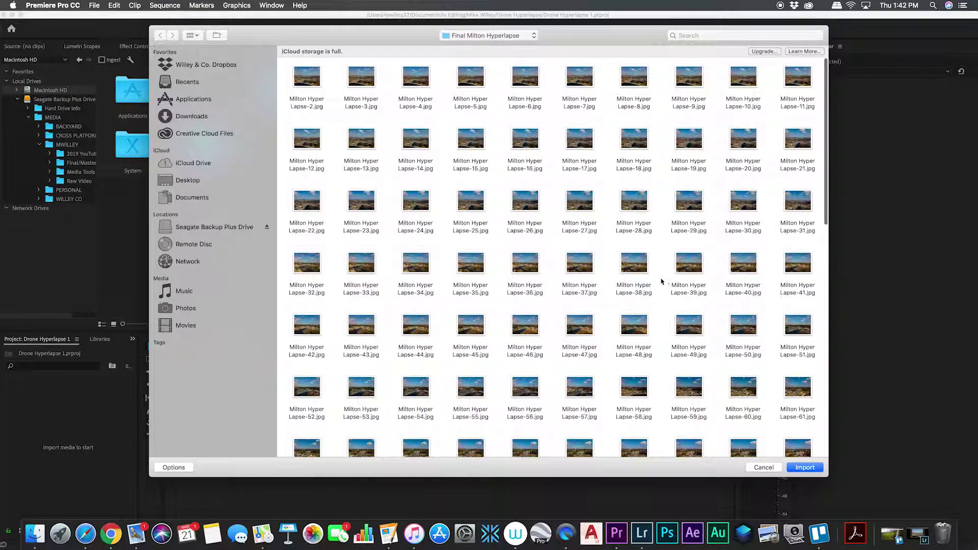
{"action": "left_click", "coordinate": [314, 79]}
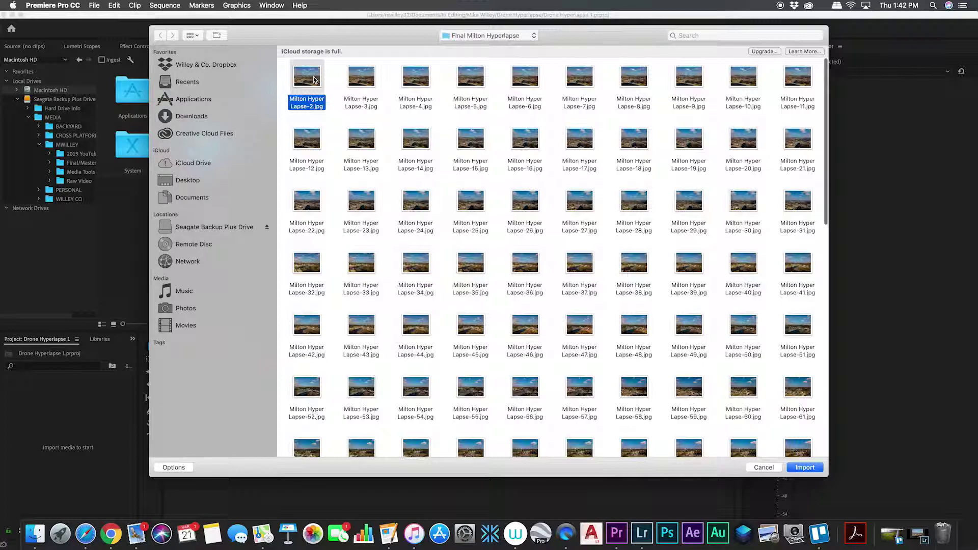
{"action": "left_click", "coordinate": [171, 467]}
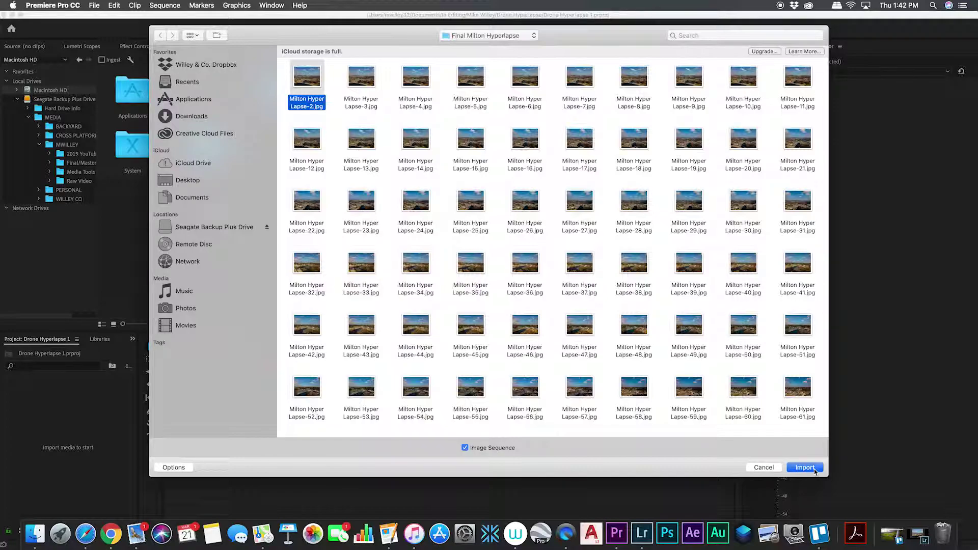
{"action": "left_click", "coordinate": [806, 468]}
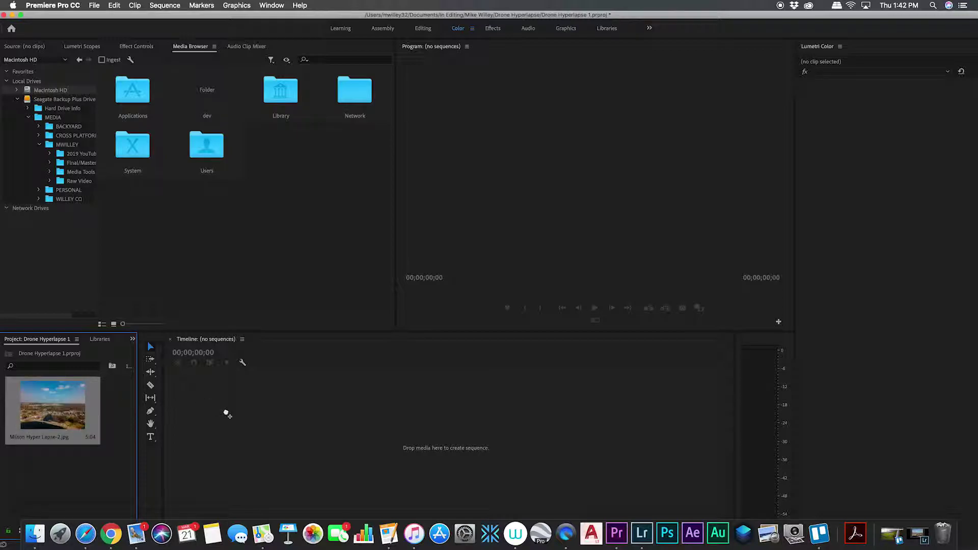
- Create the Milton Hyper Lapse-2 sequence from the clip, enlarge V1, and preview about four seconds
{"action": "left_click_drag", "start_coordinate": [36, 409], "coordinate": [225, 411]}
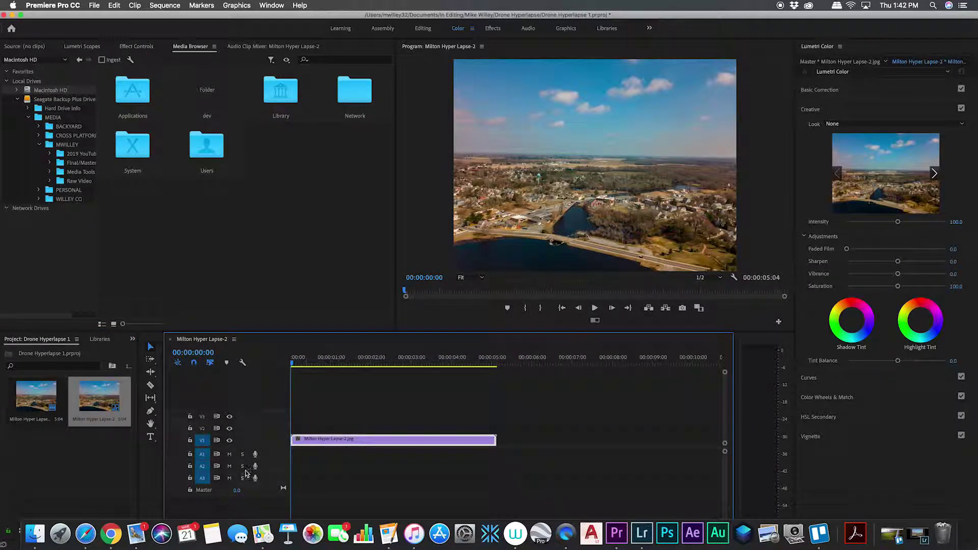
{"action": "left_click_drag", "start_coordinate": [277, 435], "coordinate": [275, 417]}
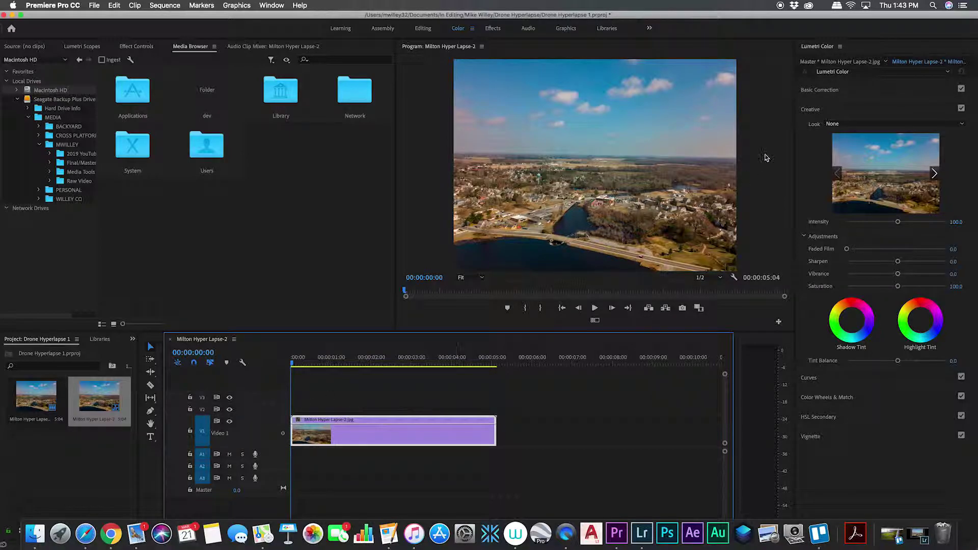
{"action": "key", "text": "space"}
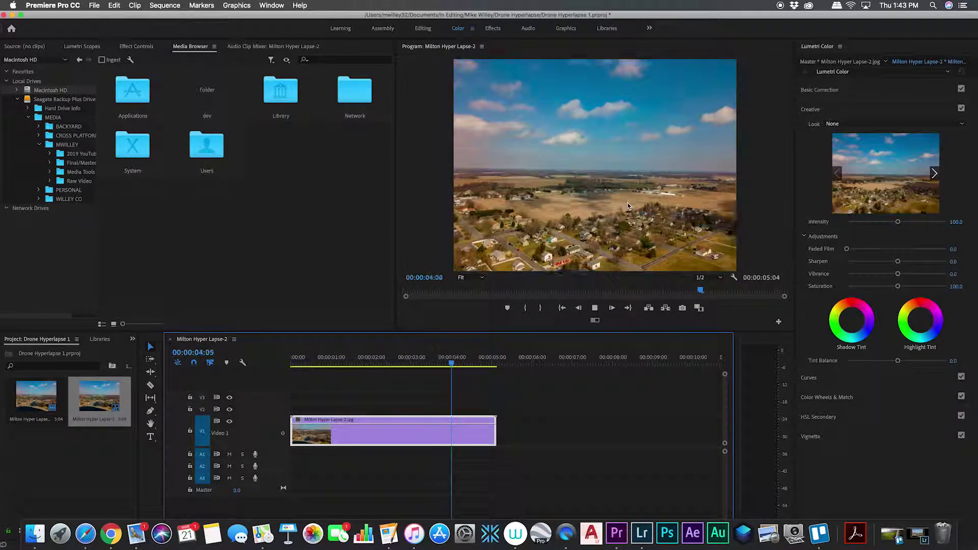
{"action": "key", "text": "space"}
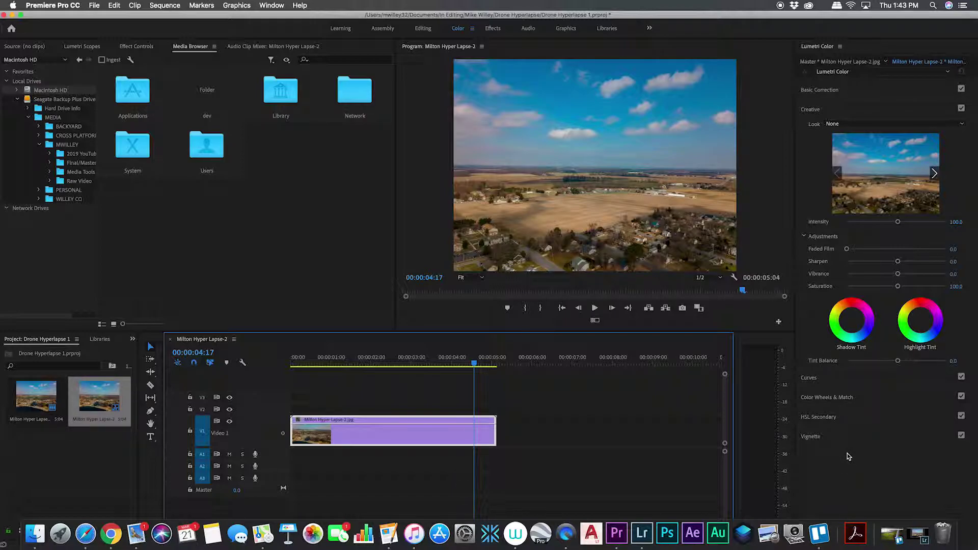
- Apply Warp Stabilizer from Video Effects > Distort to the timeline clip
{"action": "key", "text": "shift+7"}
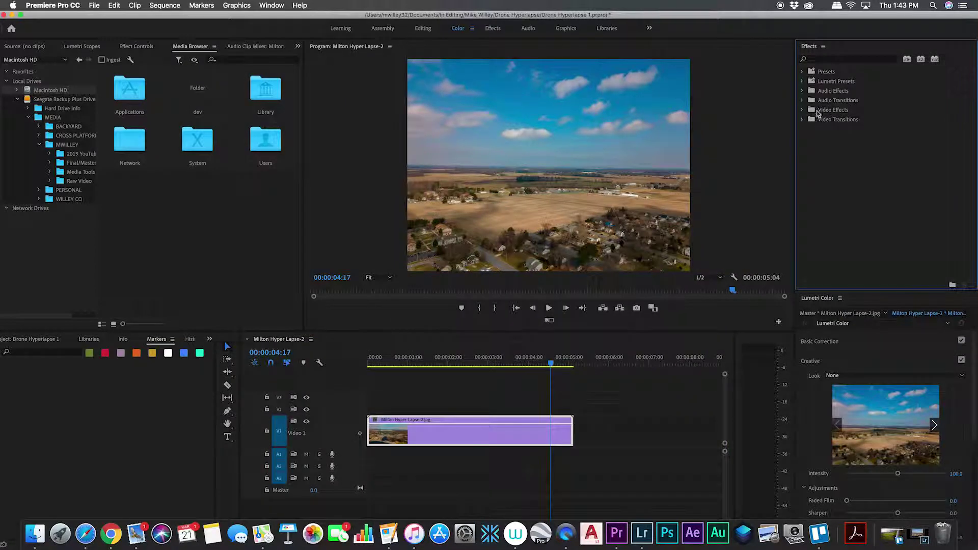
{"action": "left_click", "coordinate": [803, 110]}
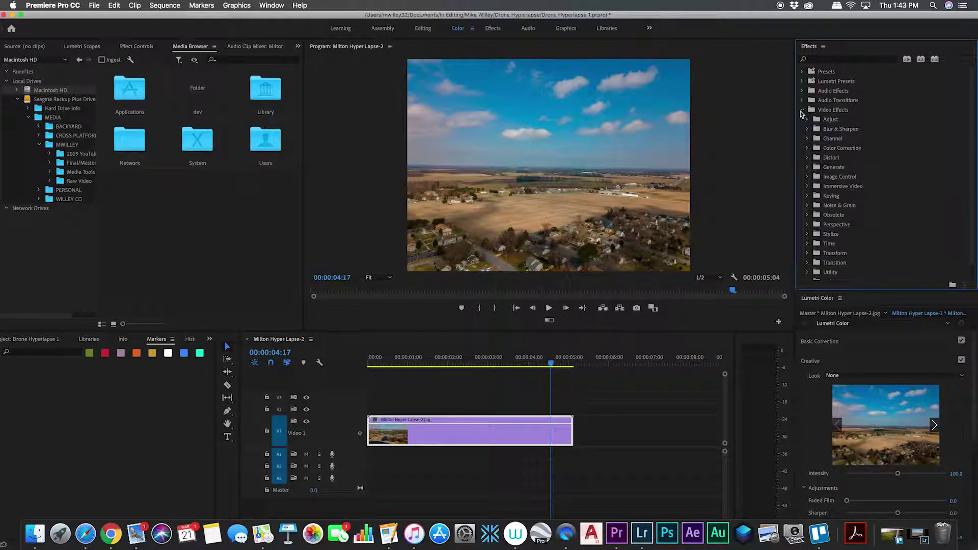
{"action": "left_click", "coordinate": [807, 157]}
{"action": "left_click_drag", "start_coordinate": [845, 263], "coordinate": [487, 447]}
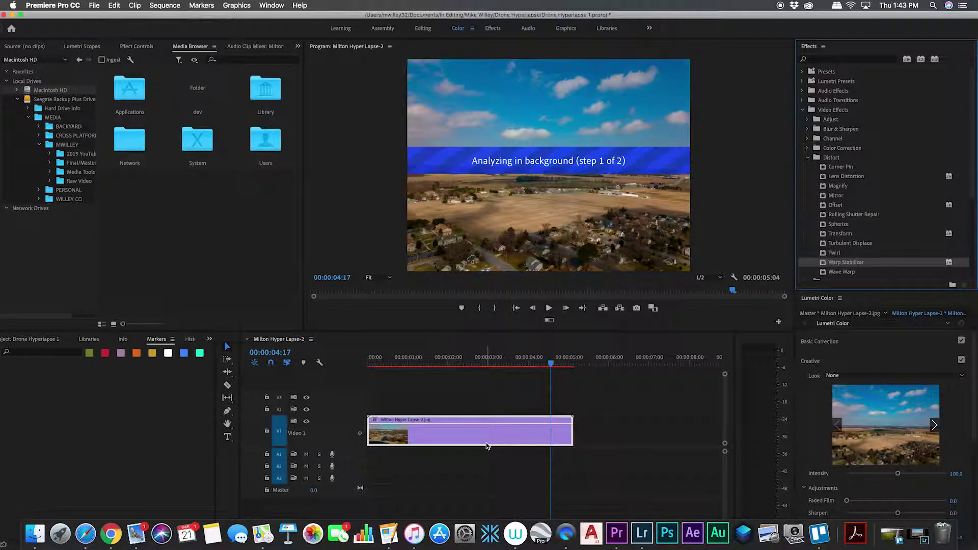
{"action": "mouse_move", "coordinate": [487, 444]}
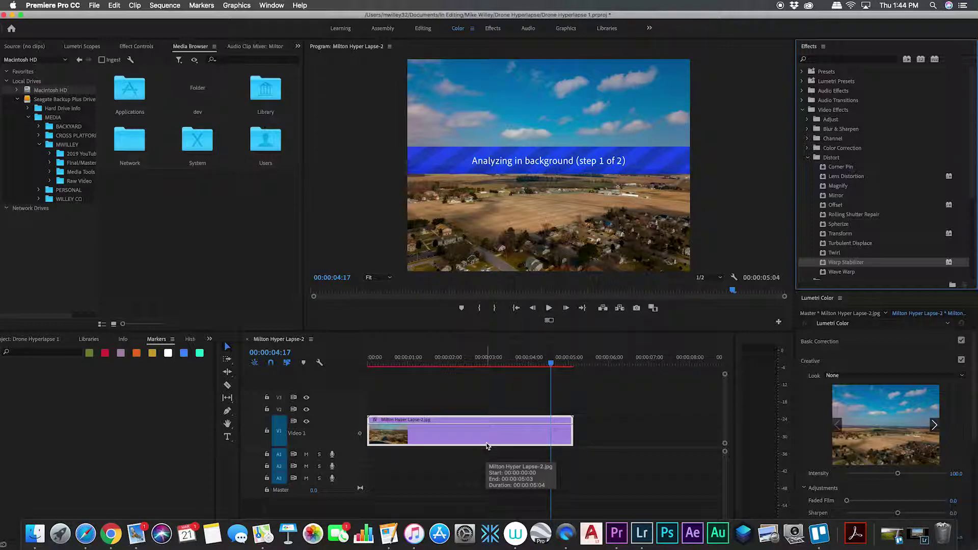
- Play the stabilized clip from the start and scrub back to review it
{"action": "left_click", "coordinate": [359, 405]}
{"action": "key", "text": "Home"}
{"action": "key", "text": "space"}
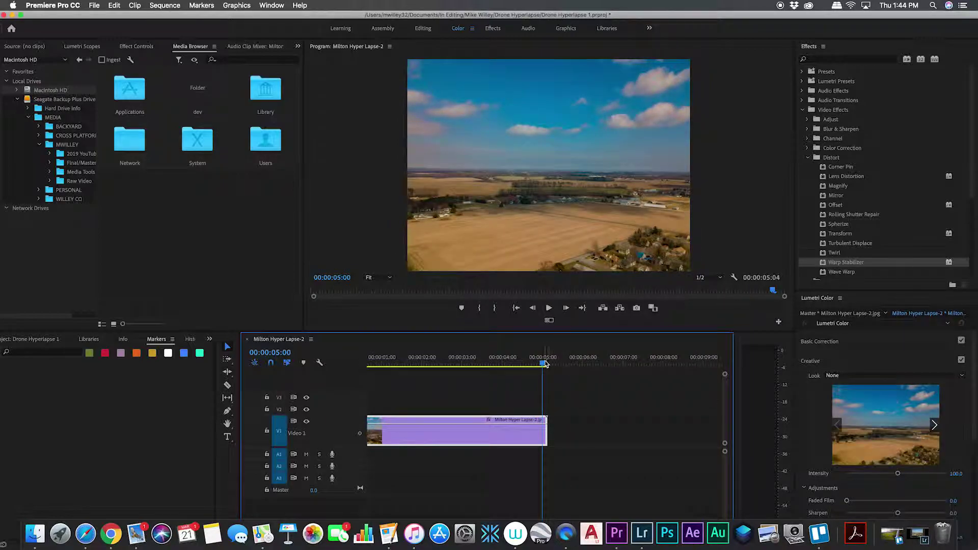
{"action": "left_click_drag", "start_coordinate": [545, 365], "coordinate": [451, 390]}
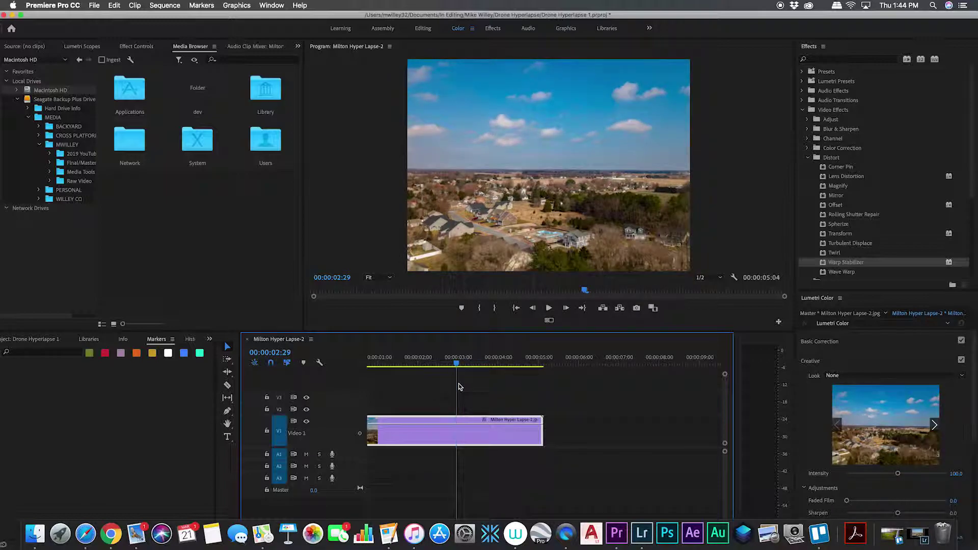
- Nest the clip into Nested Sequence 01
{"action": "right_click", "coordinate": [412, 431]}
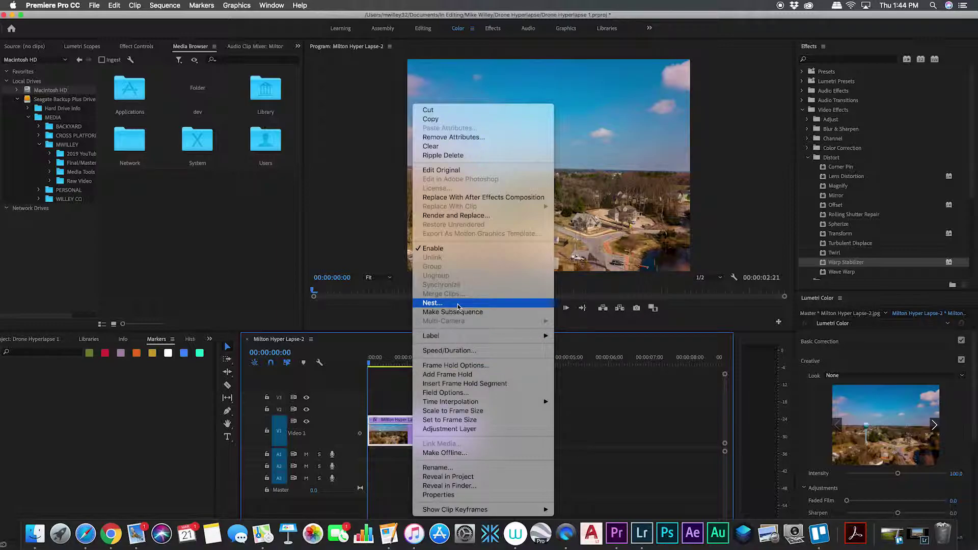
{"action": "left_click", "coordinate": [457, 304]}
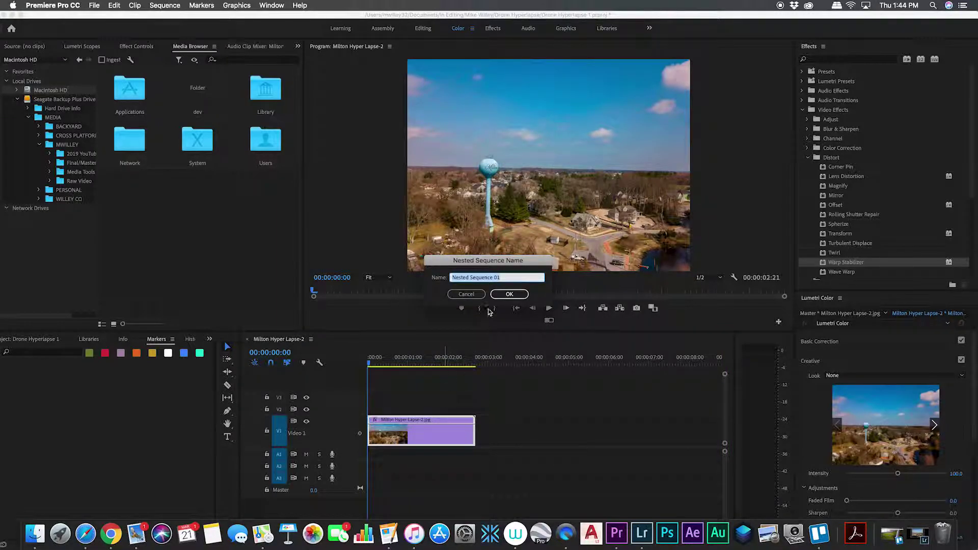
{"action": "left_click", "coordinate": [509, 297]}
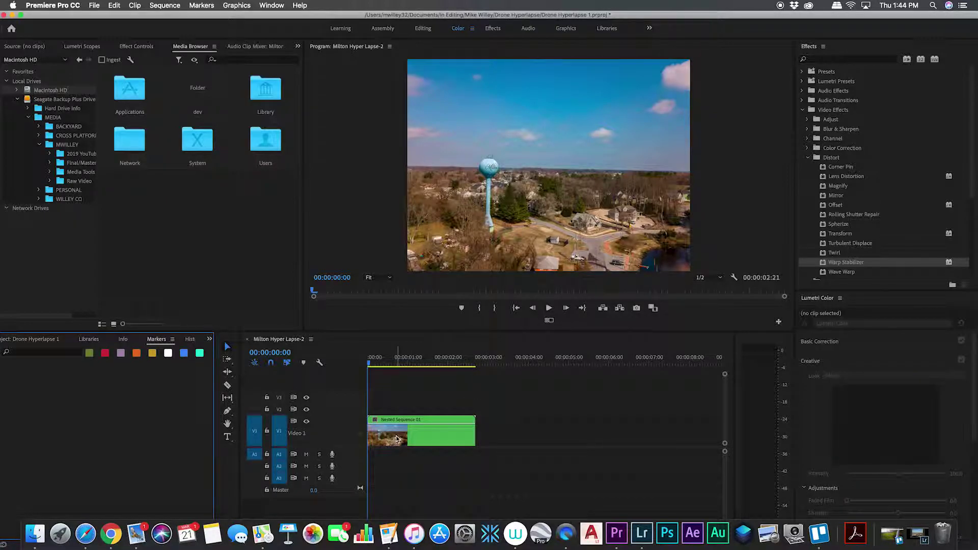
- Set the nested clip's duration to 00:00:04:02 (66.39% speed) and play it
{"action": "right_click", "coordinate": [396, 440]}
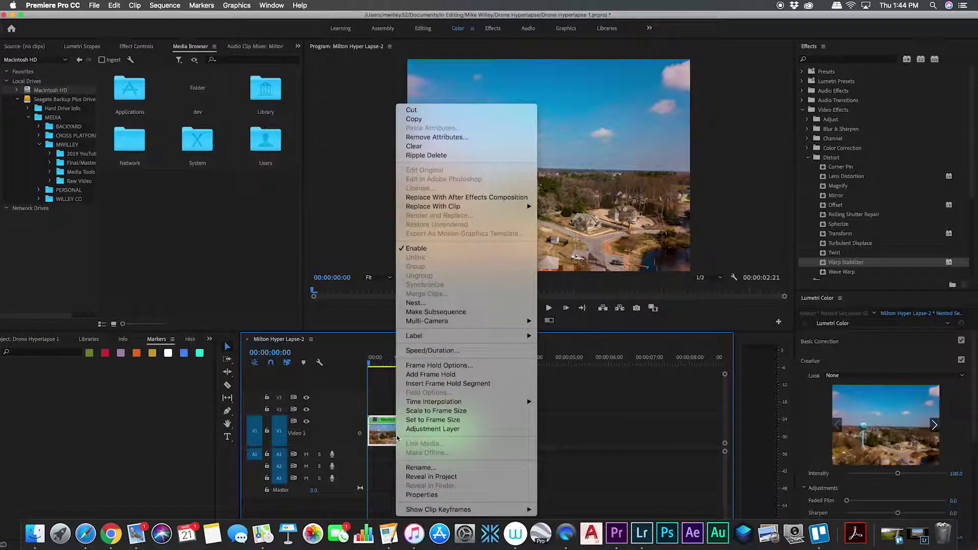
{"action": "left_click", "coordinate": [457, 352]}
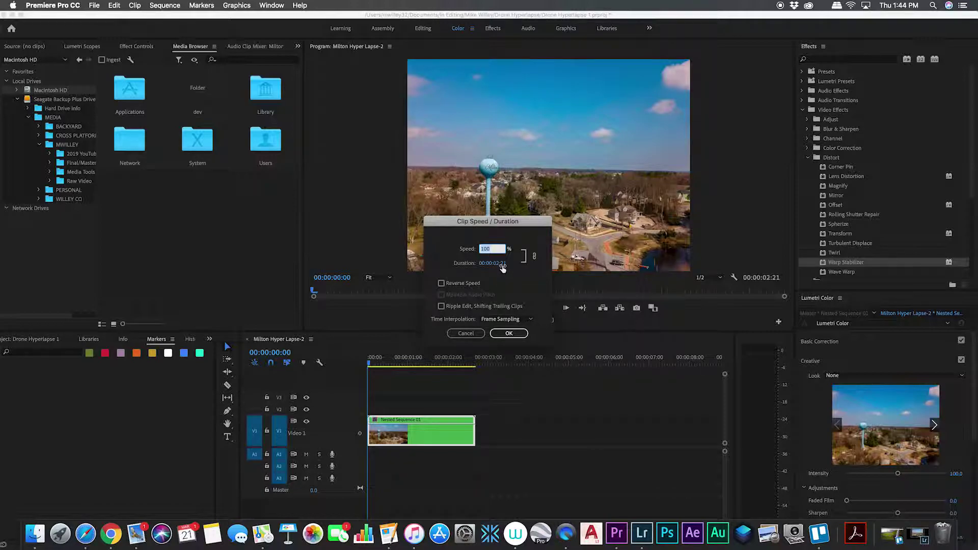
{"action": "mouse_move", "coordinate": [505, 268]}
{"action": "left_mouse_down"}
{"action": "mouse_move", "coordinate": [480, 263]}
{"action": "mouse_move", "coordinate": [522, 269]}
{"action": "left_mouse_up"}
{"action": "left_click", "coordinate": [509, 335]}
{"action": "key", "text": "space"}
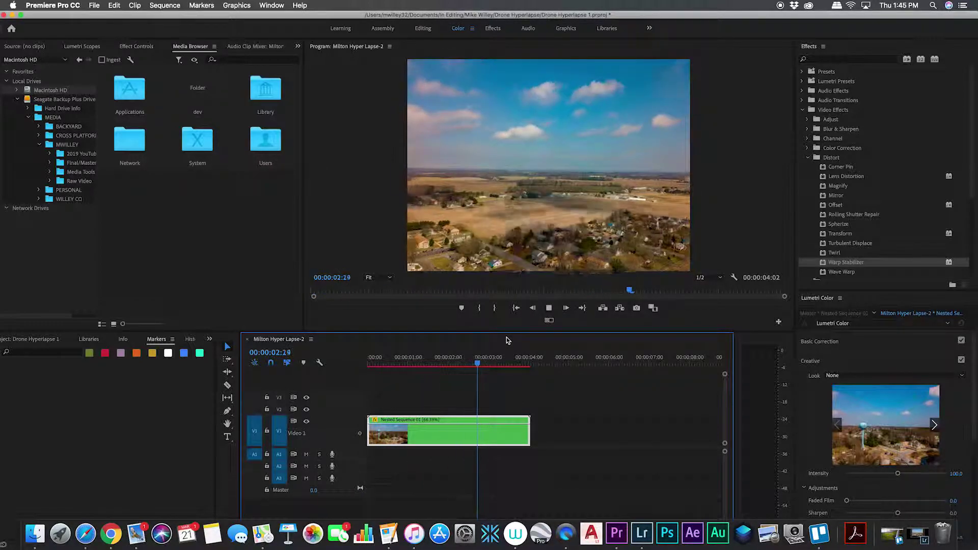
{"action": "key", "text": "space"}
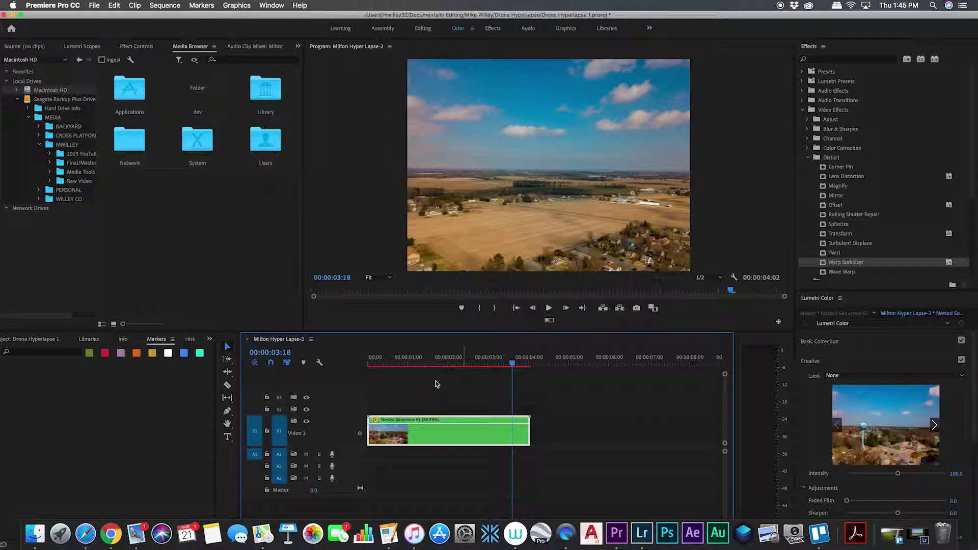